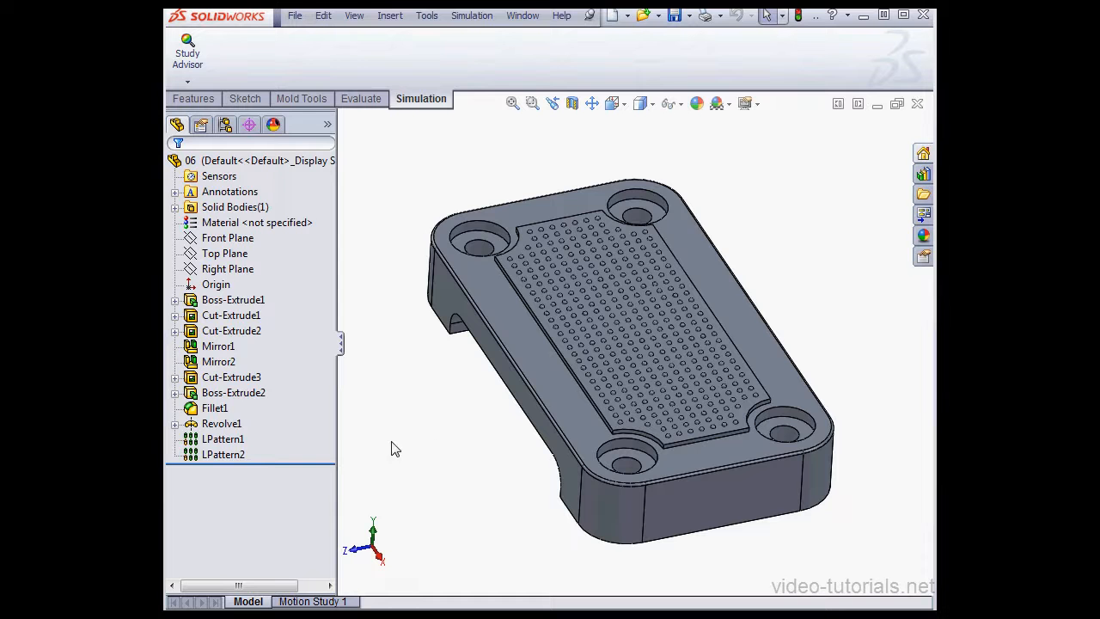
- Inspect the edge fillet and the two linear patterns of small bumps on the plate by highlighting each feature
click(215, 409)
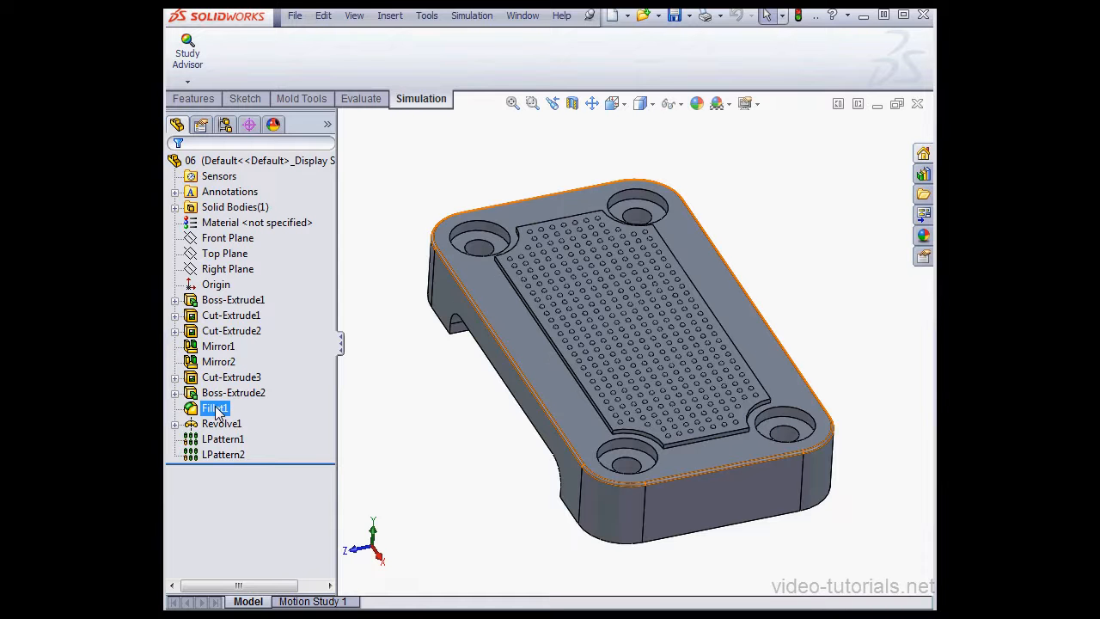
click(225, 440)
click(228, 456)
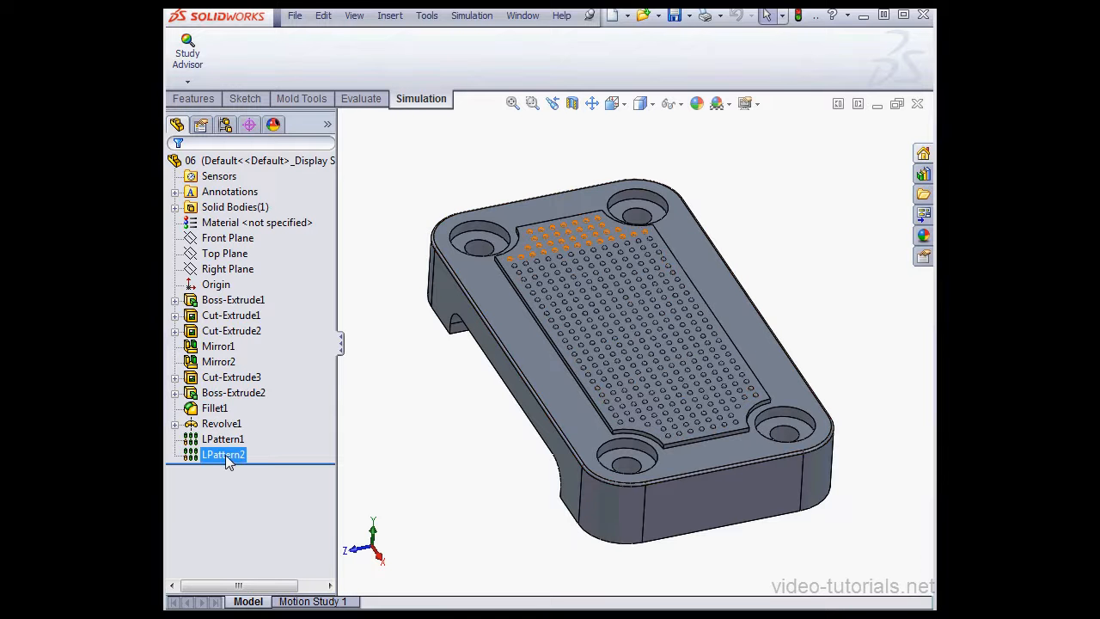
click(290, 445)
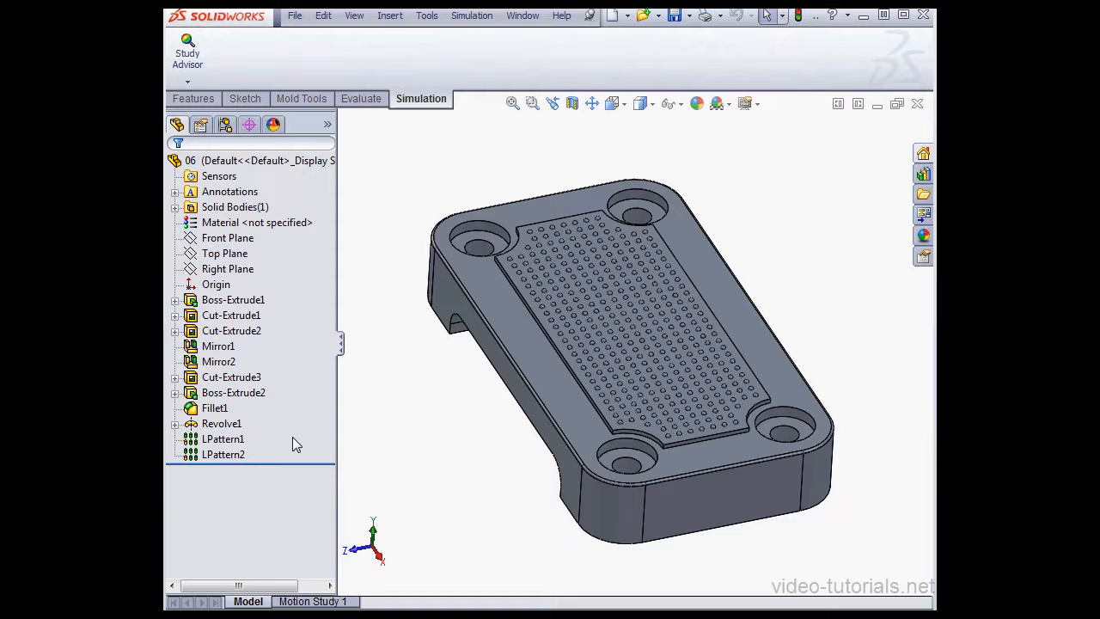
- Create a new static simulation study named Study 1 for the part
click(188, 84)
click(221, 116)
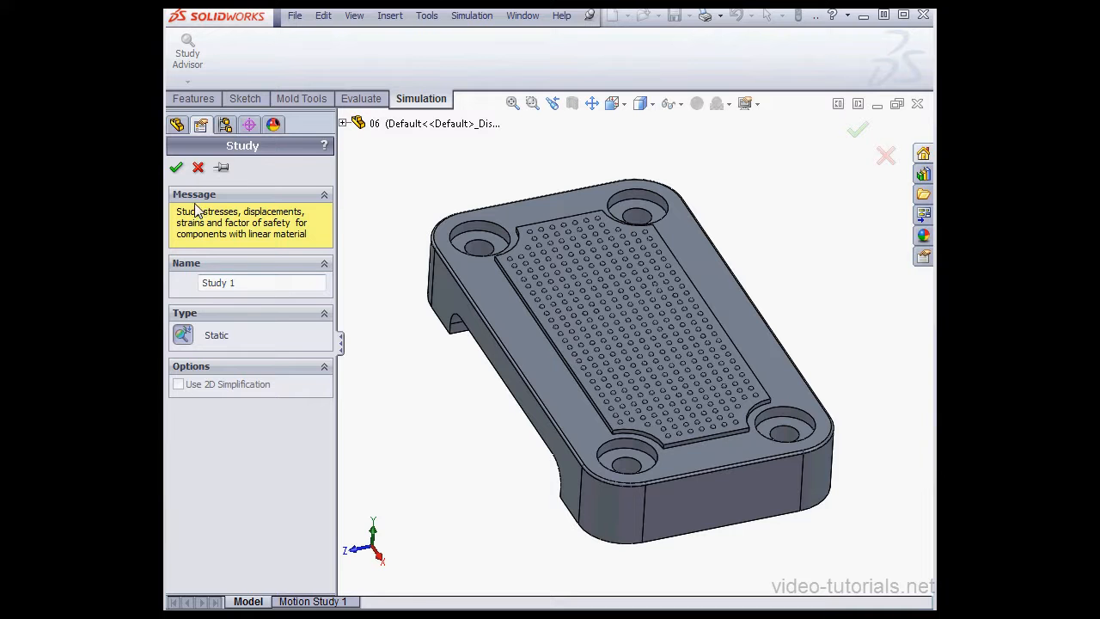
click(176, 167)
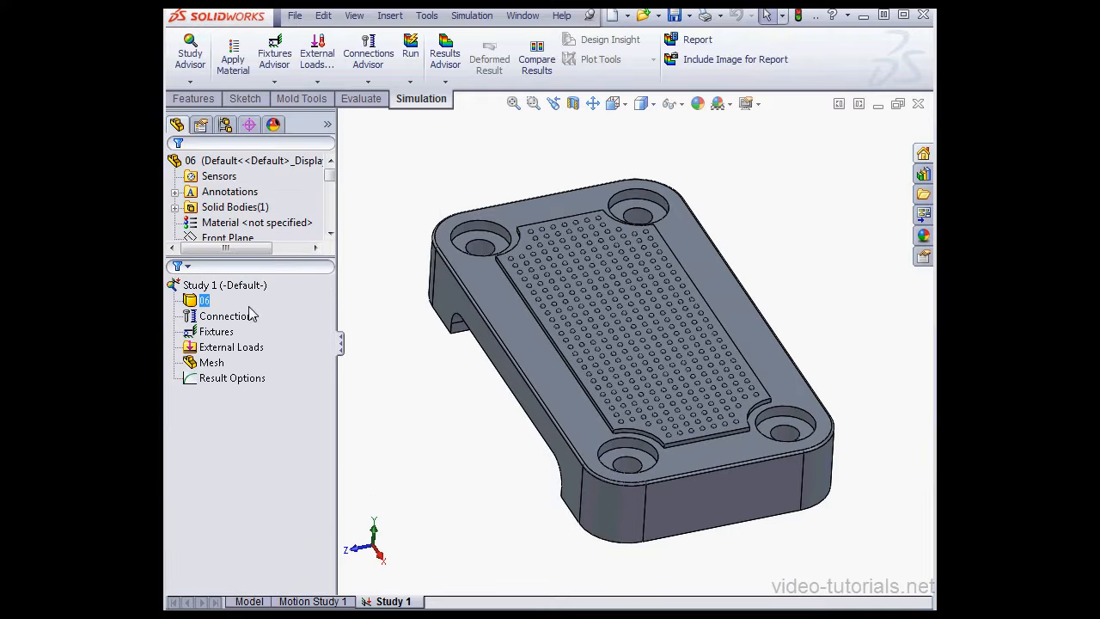
- Assign the AISI 1020 steel material to part 06 in the study
right_click(205, 301)
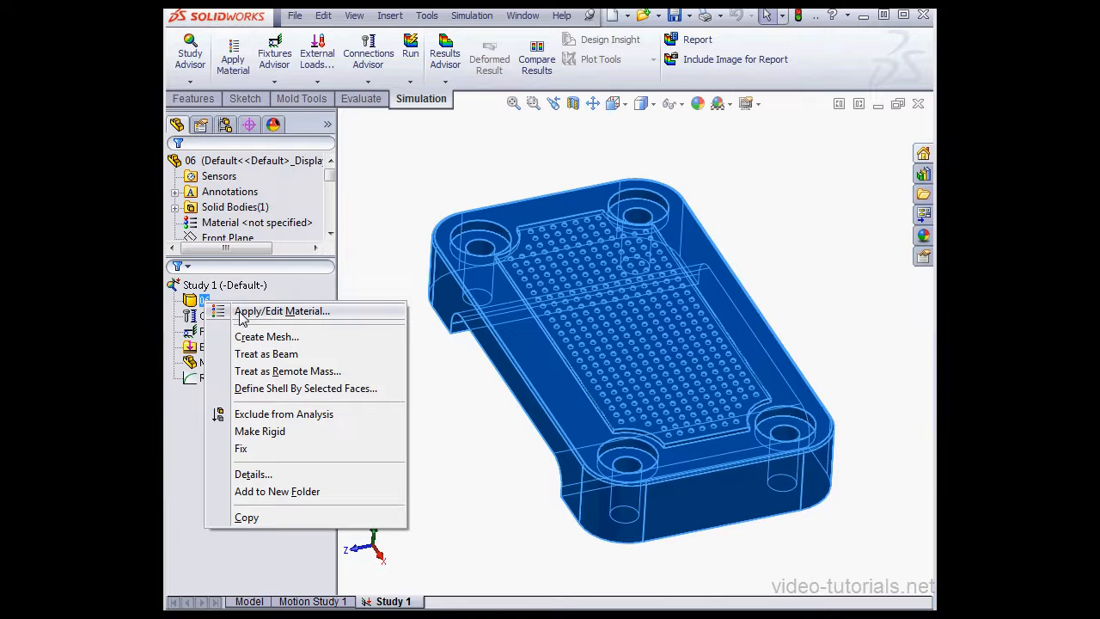
click(241, 315)
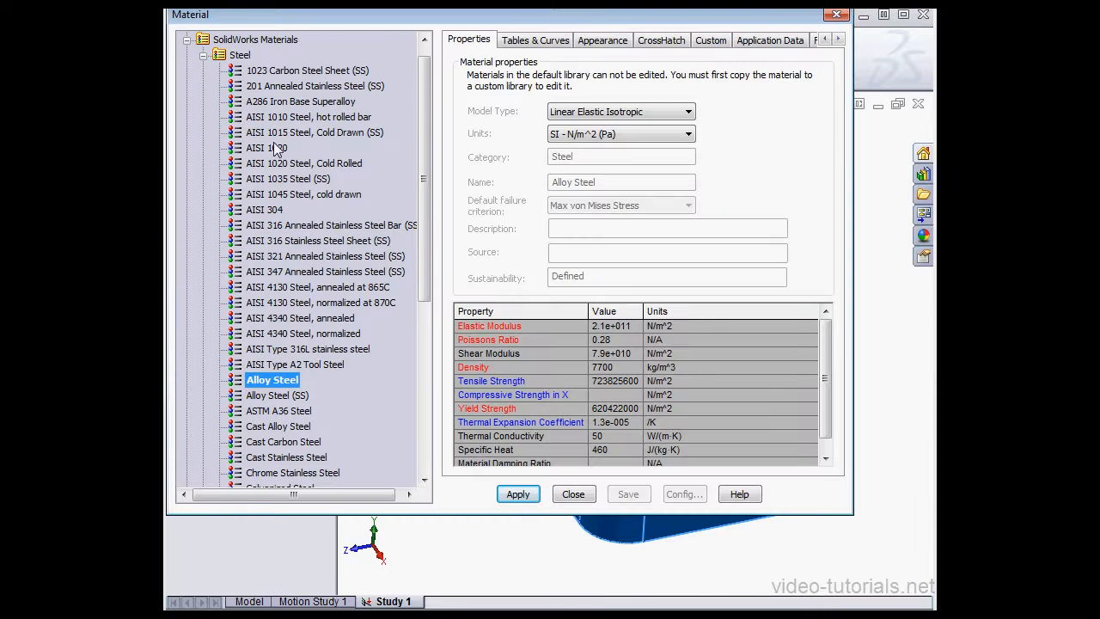
click(265, 147)
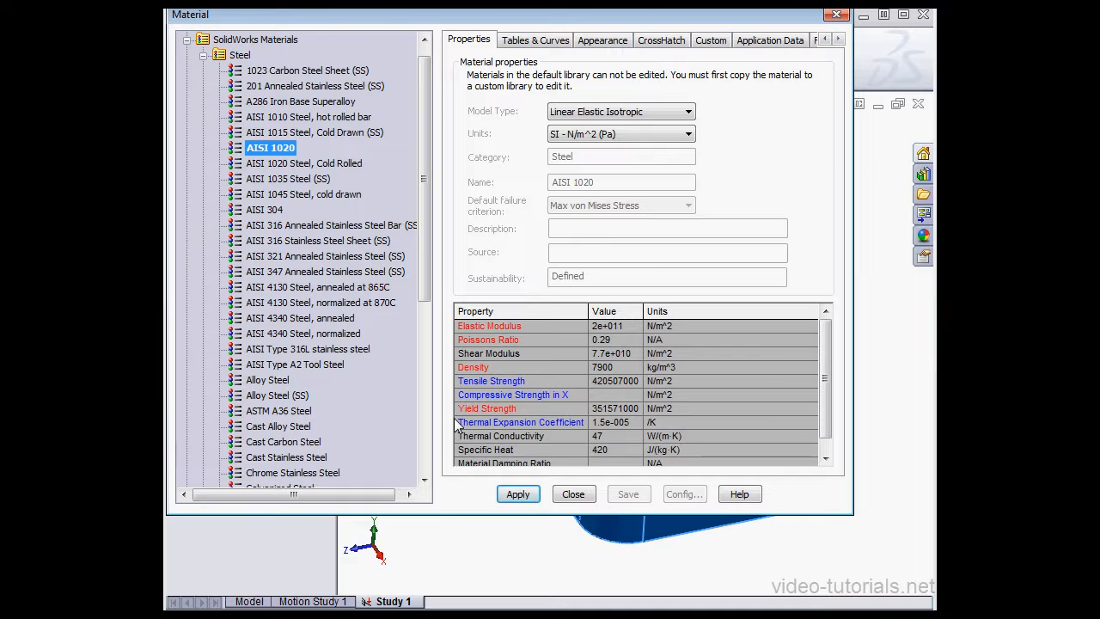
click(518, 495)
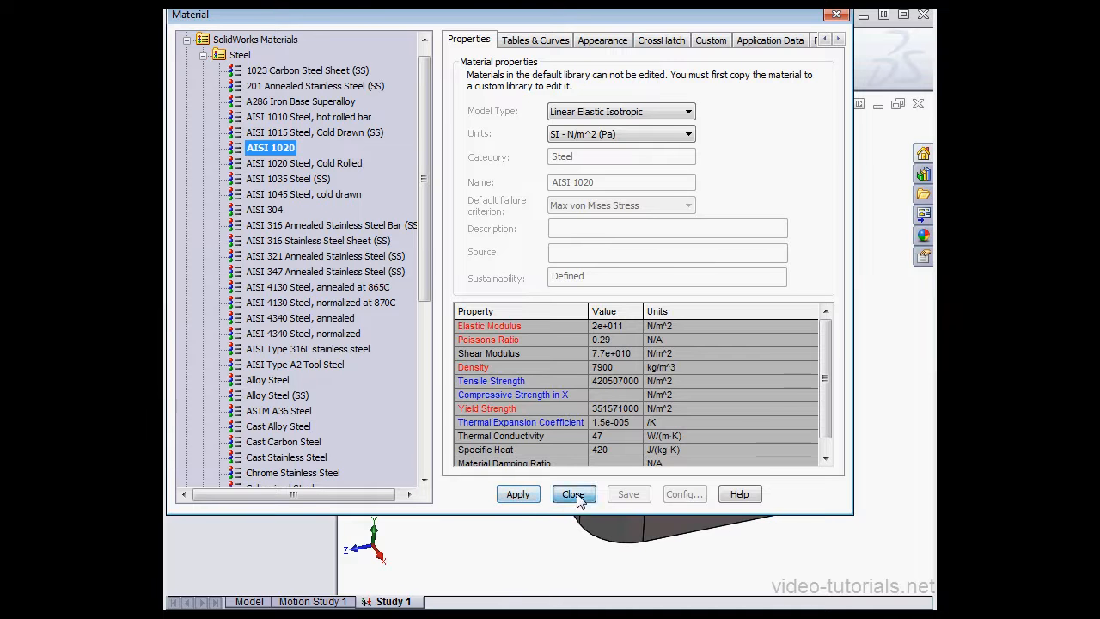
click(573, 494)
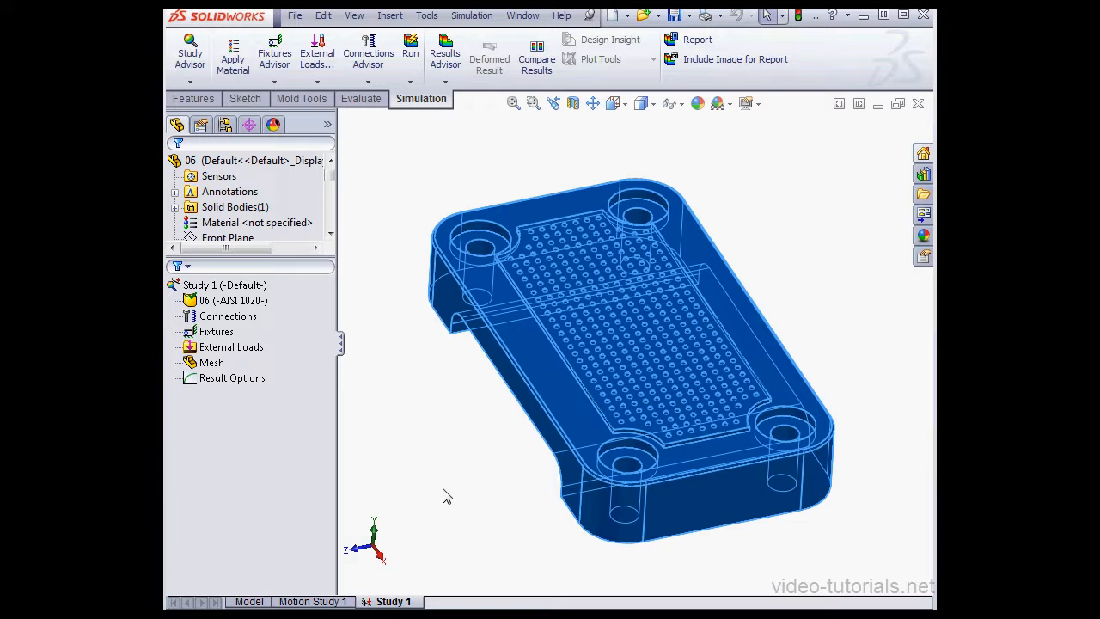
click(447, 475)
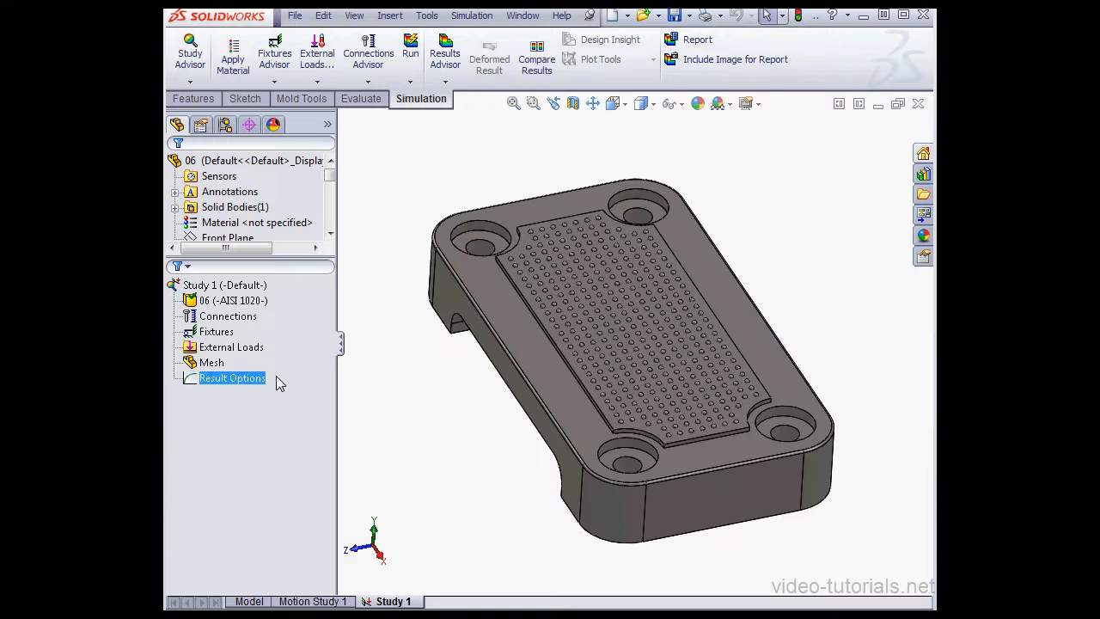
- Add a Fixed Geometry fixture to the recessed faces of the four counterbored corner holes
right_click(217, 332)
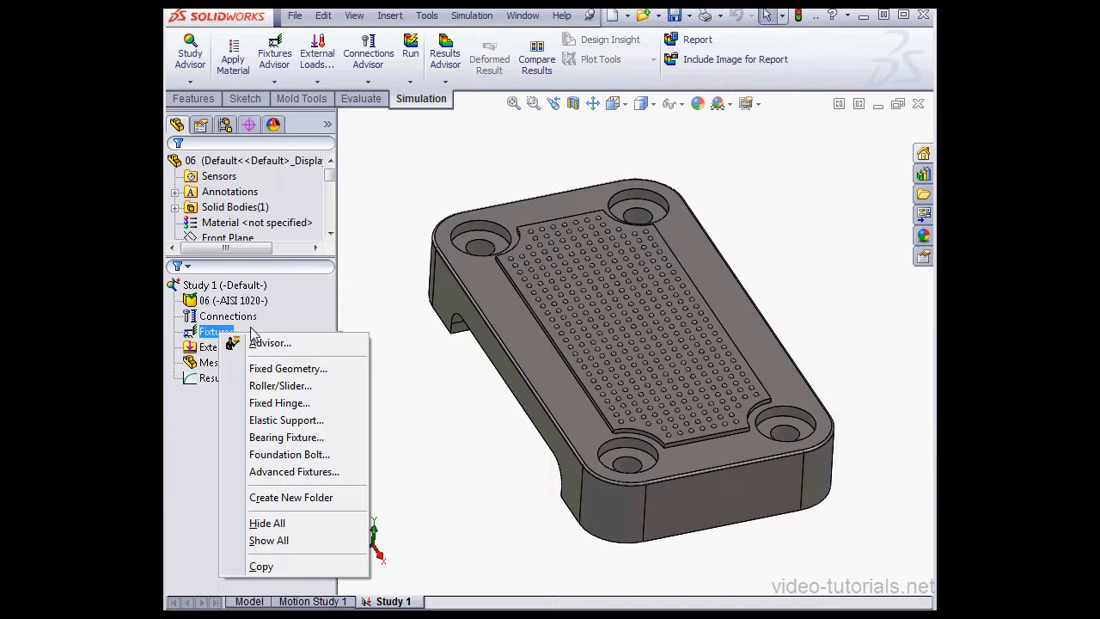
click(289, 369)
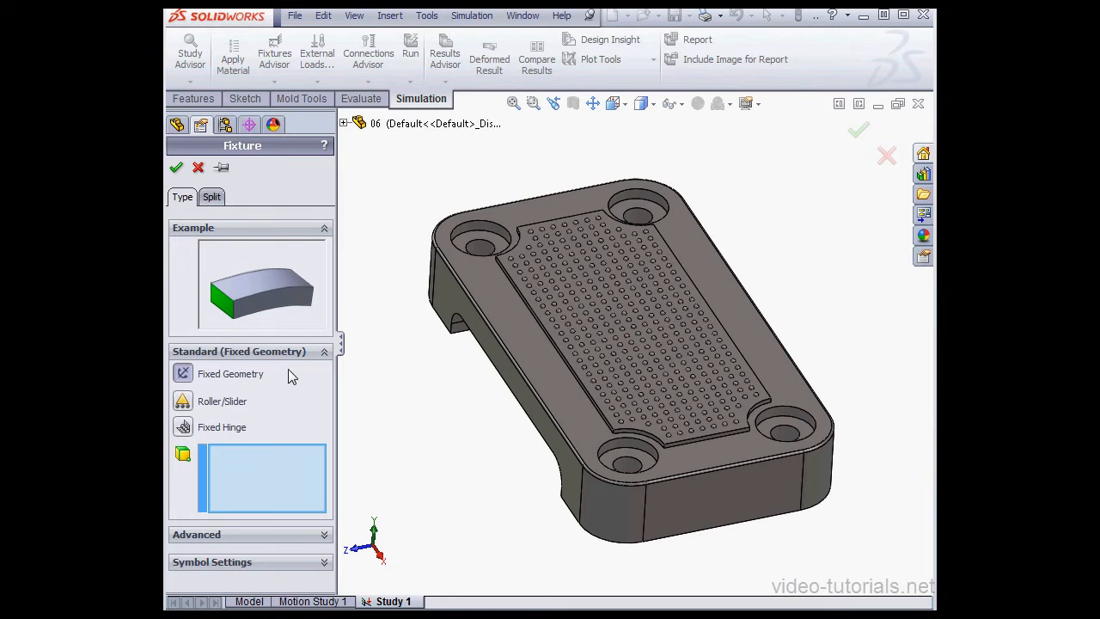
click(183, 402)
click(183, 374)
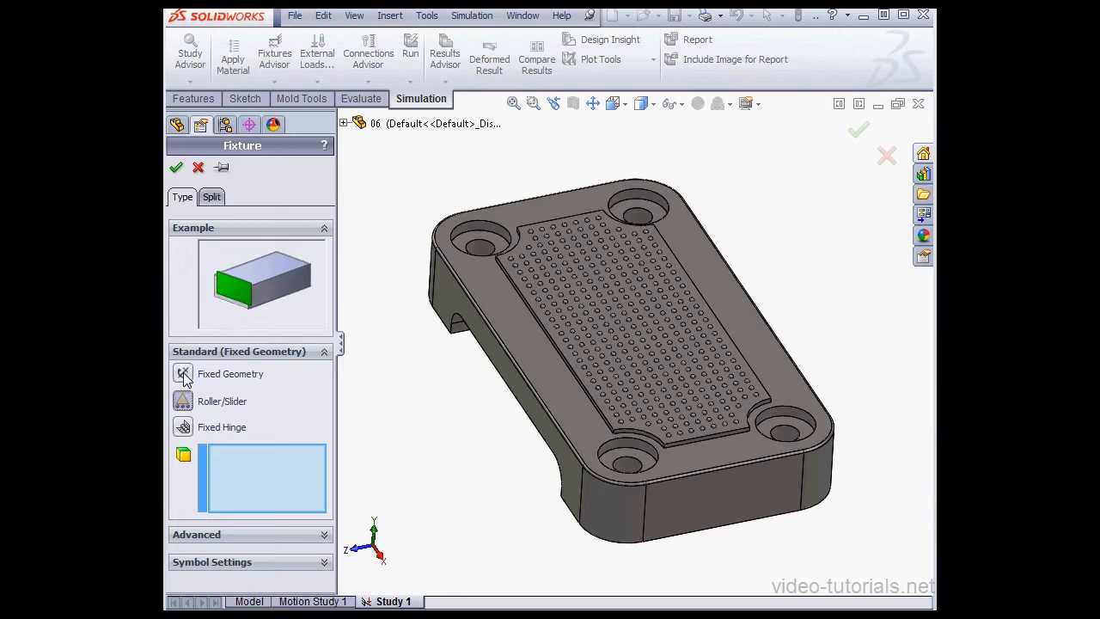
click(503, 243)
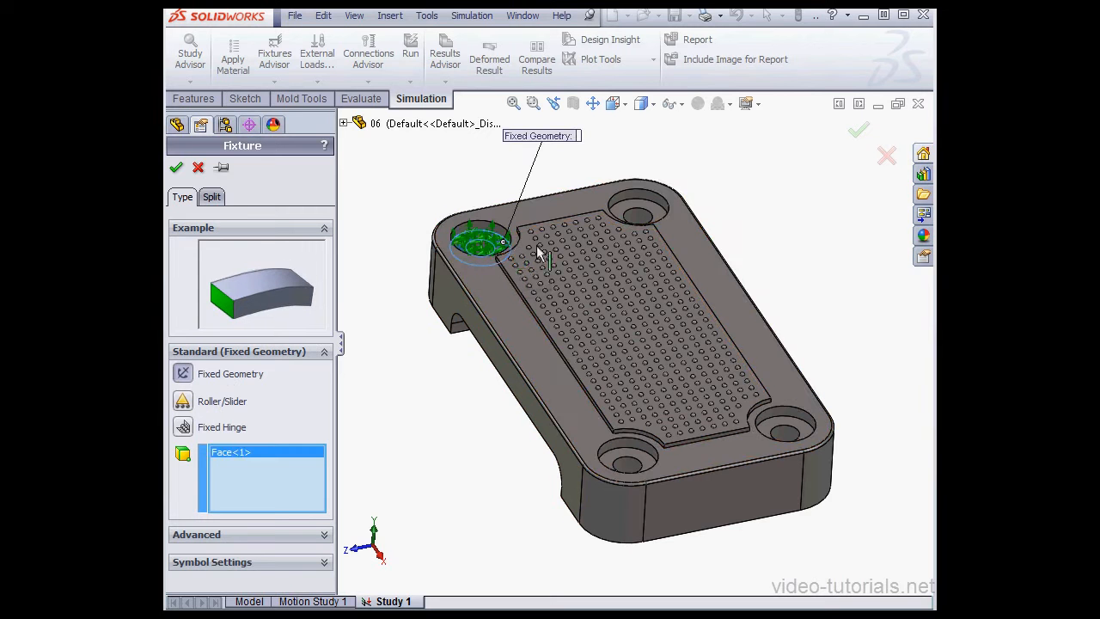
click(661, 210)
click(807, 431)
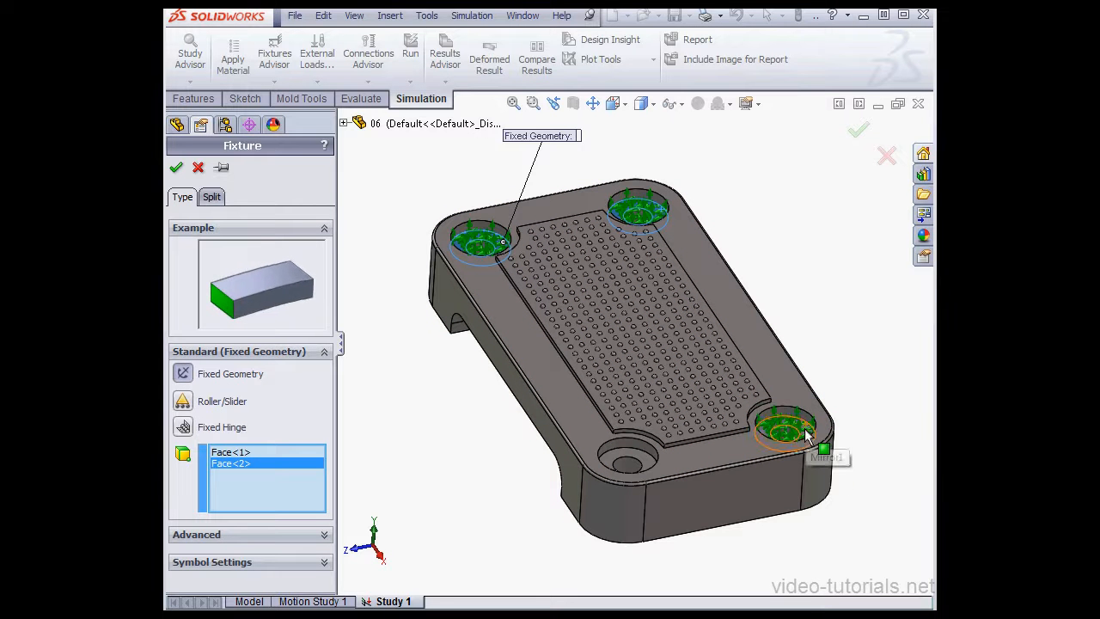
click(643, 464)
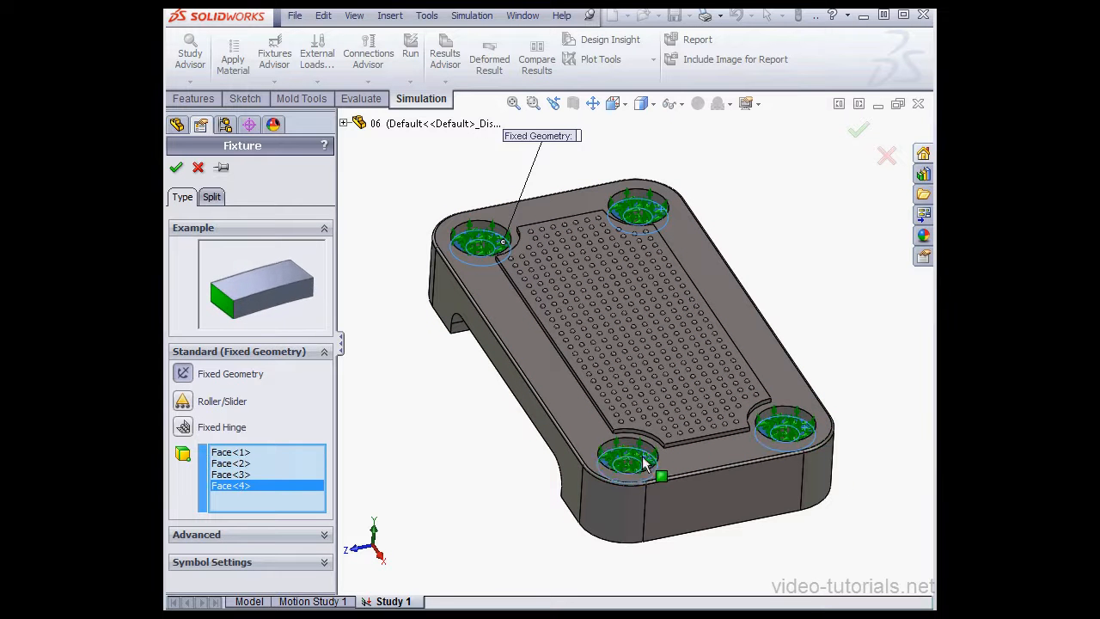
click(176, 166)
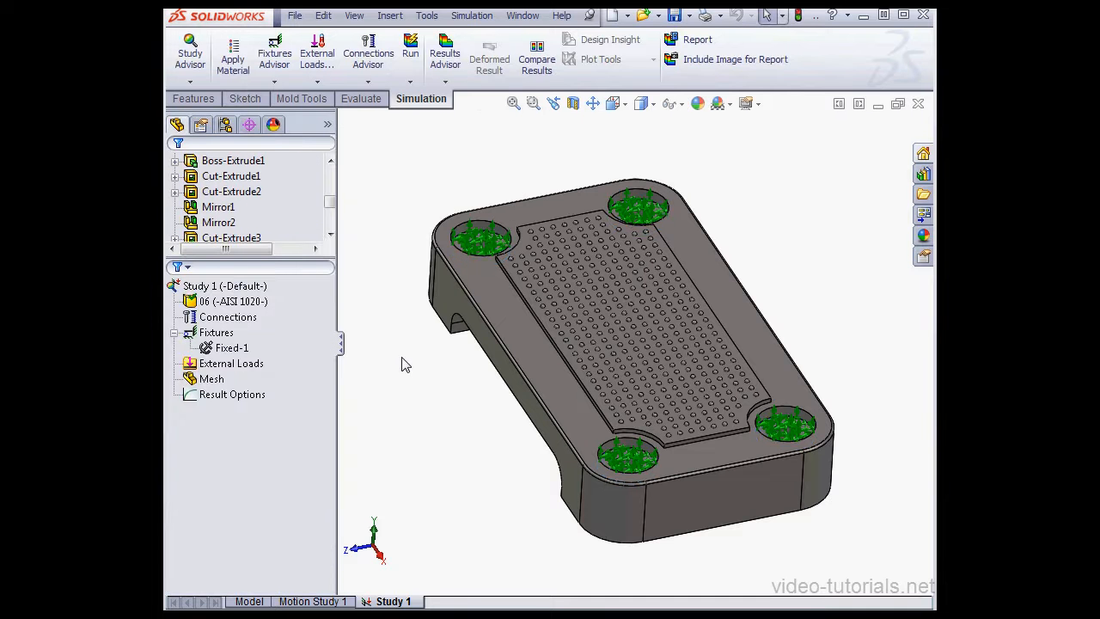
- Apply a normal force of 10000 lbf per item, in English (IPS) units, to the flat underside face of the plate's recess
click(232, 365)
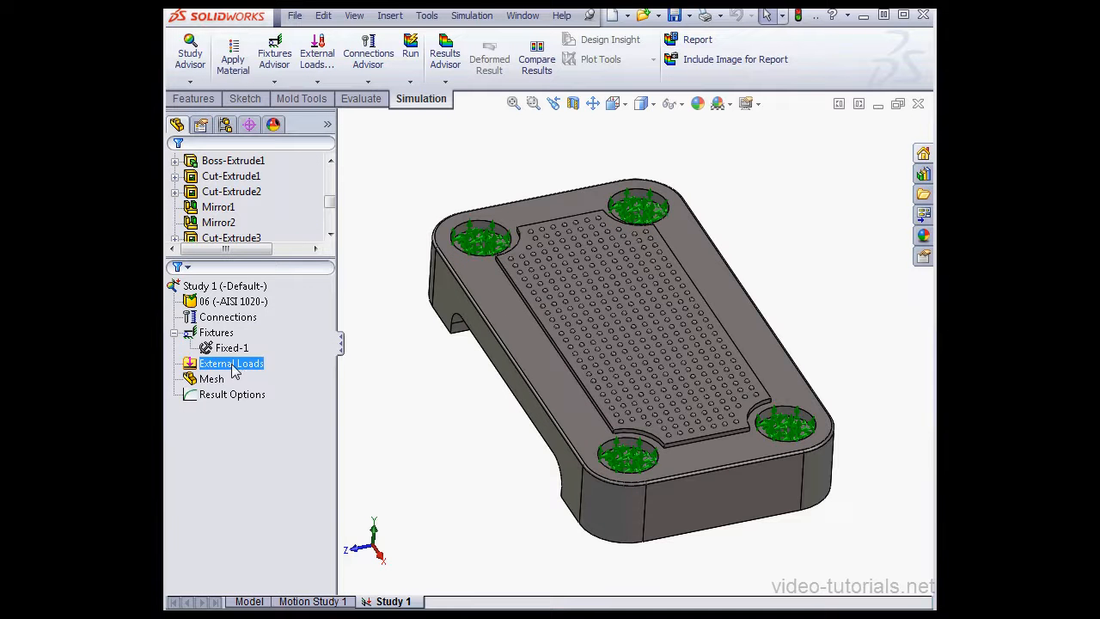
right_click(234, 368)
click(287, 398)
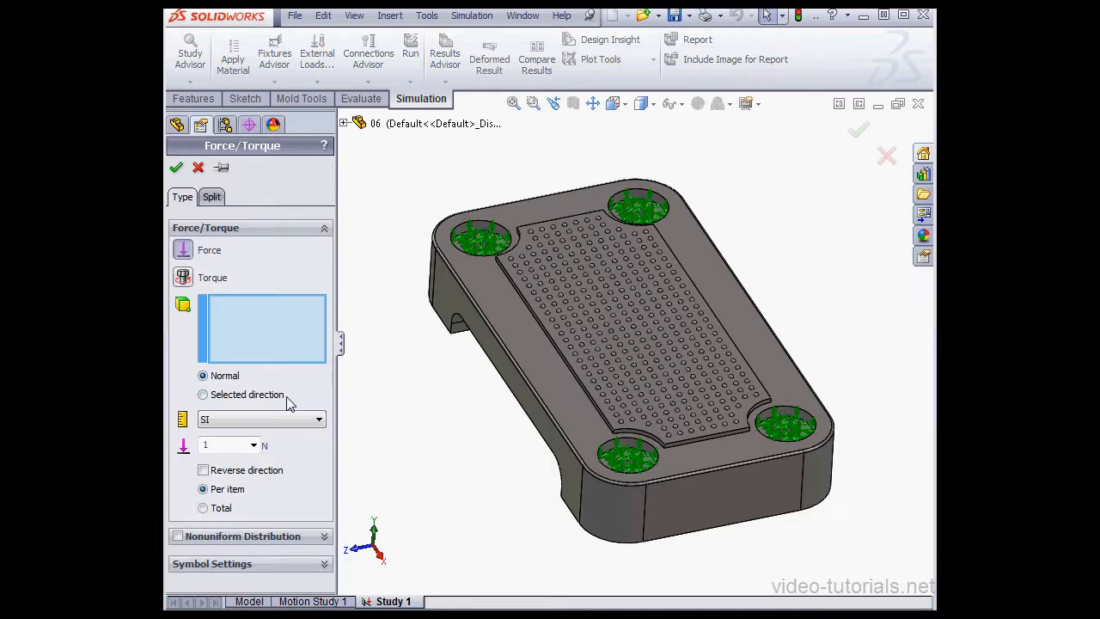
middle_drag(564, 442, 556, 421)
click(620, 378)
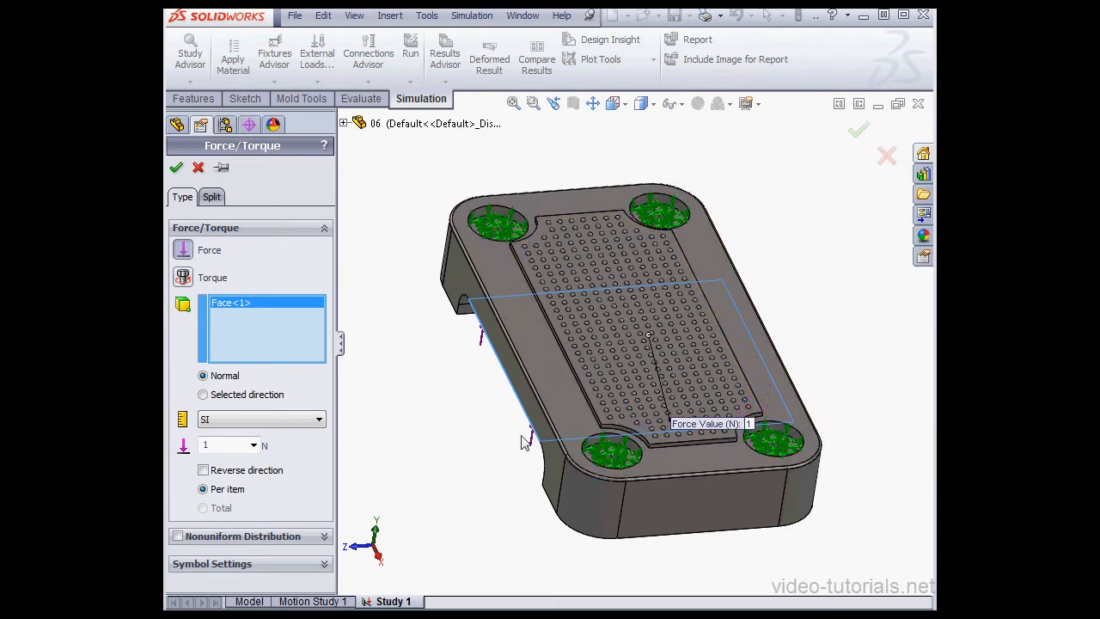
click(320, 421)
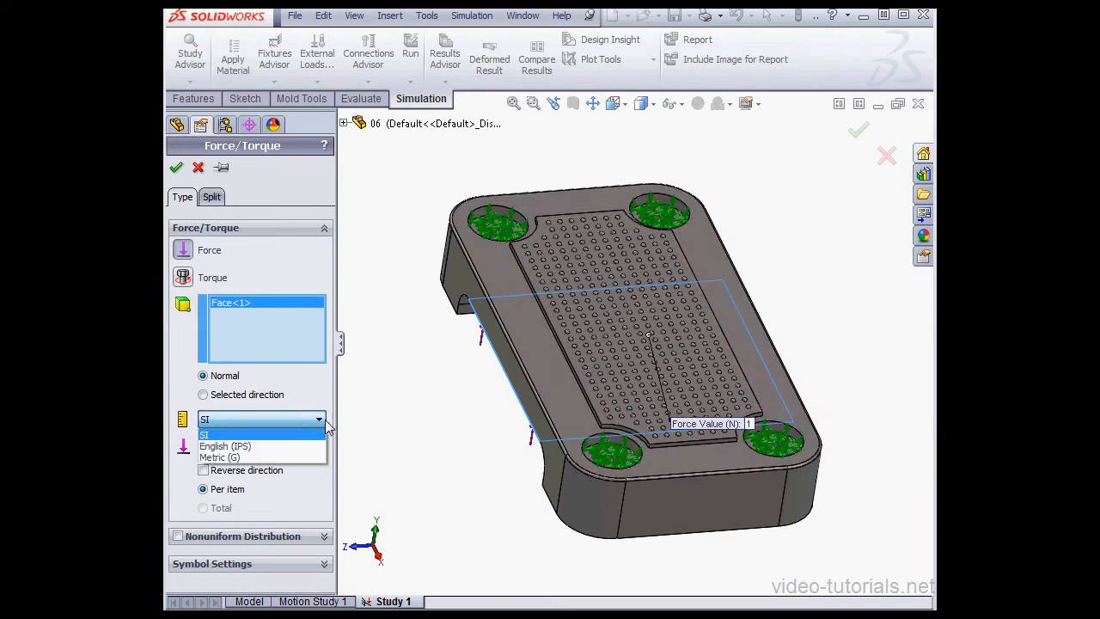
click(262, 447)
double_click(235, 446)
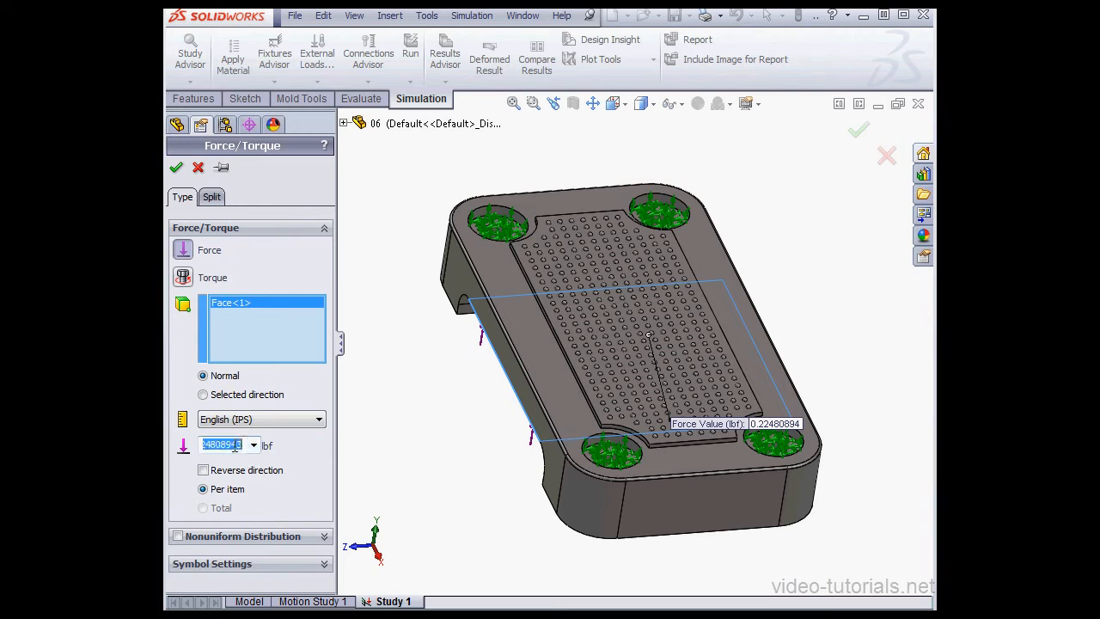
text(10000)
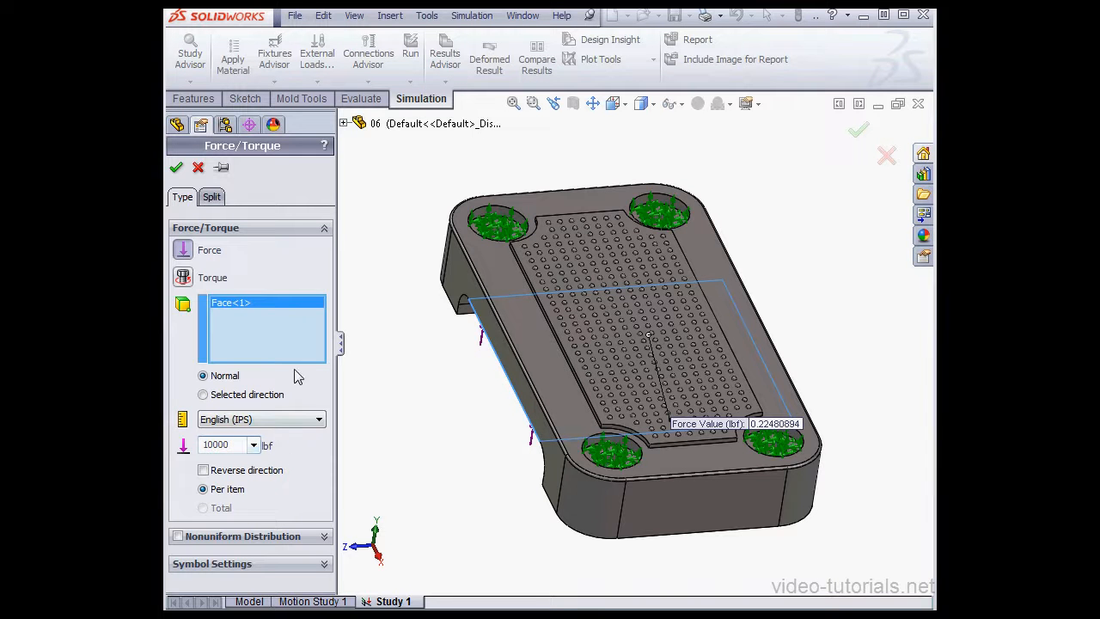
click(175, 167)
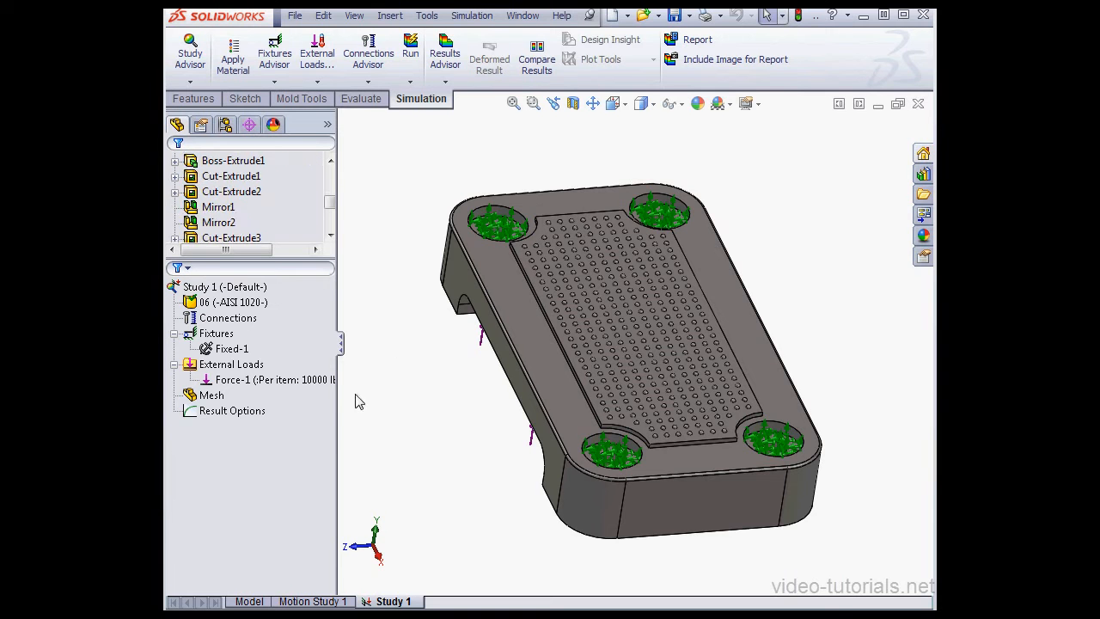
- Mesh the part with the mesh density reset to its default setting
right_click(215, 397)
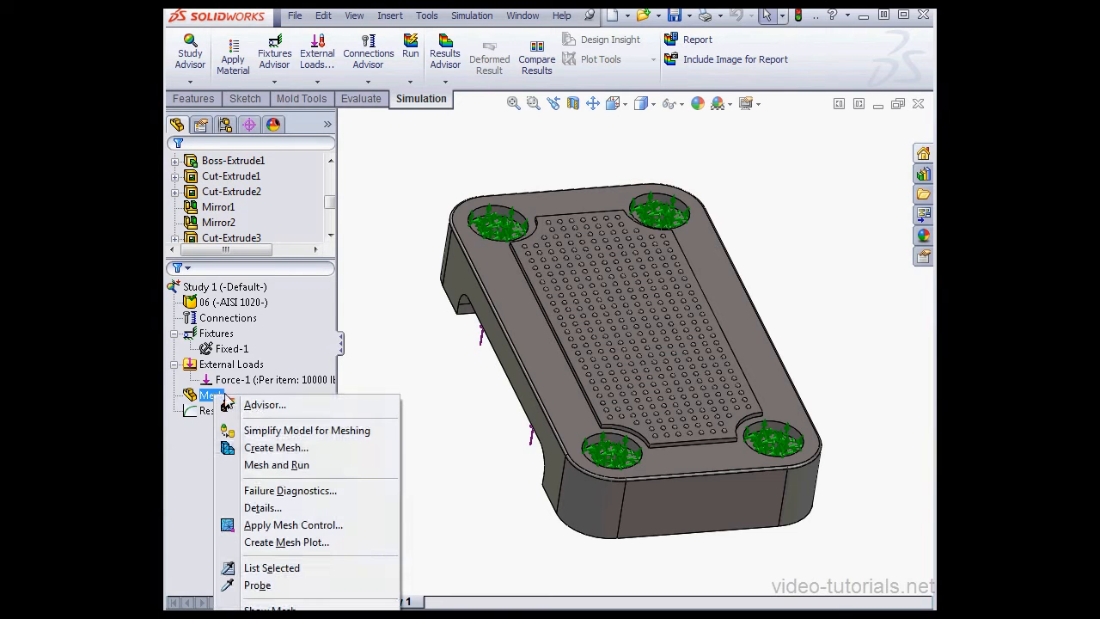
click(268, 447)
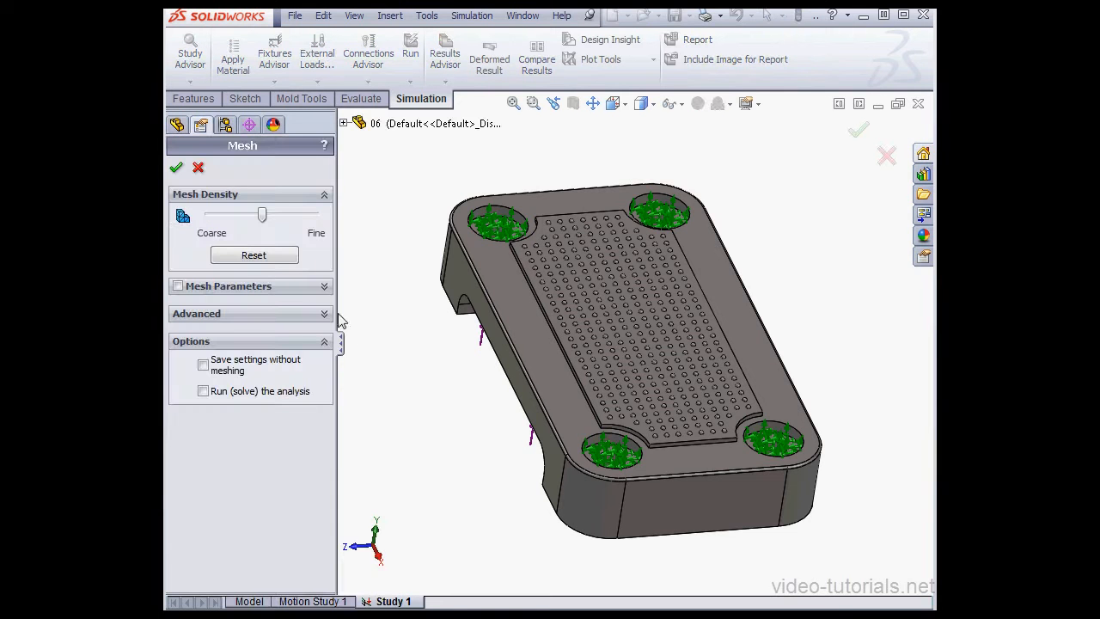
click(271, 253)
click(176, 168)
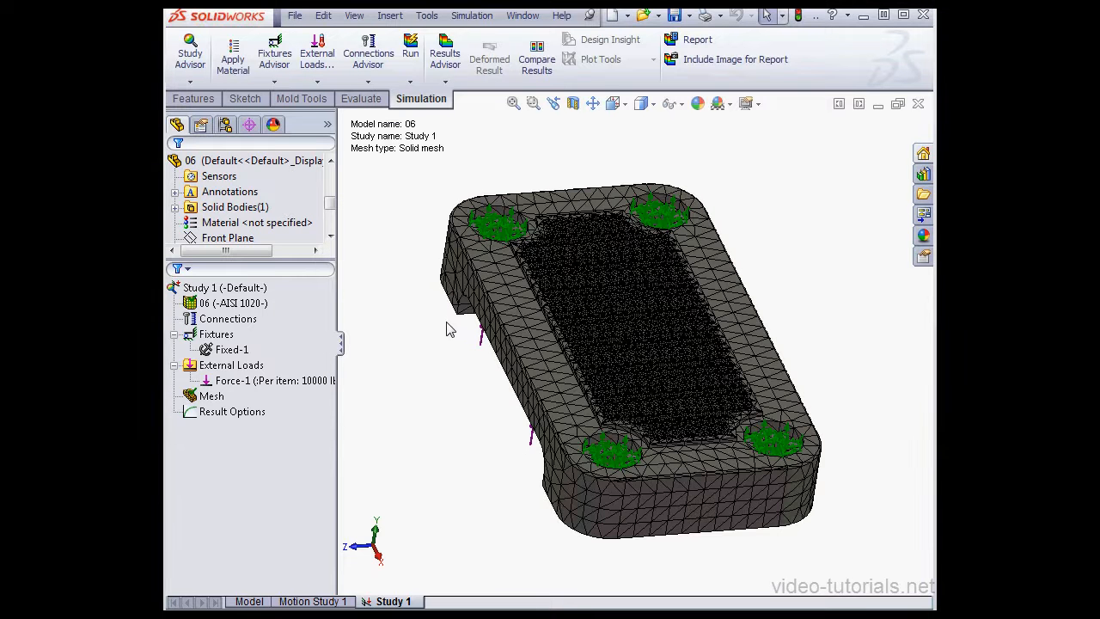
- Review the mesh details for the study, including element size, total nodes and total elements
click(213, 397)
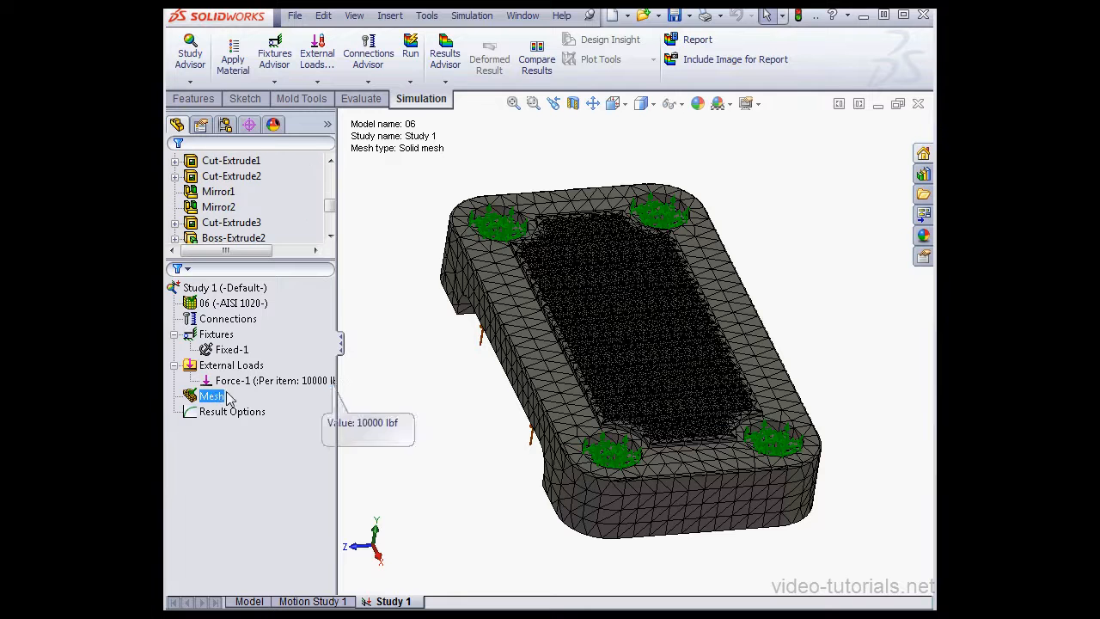
right_click(212, 398)
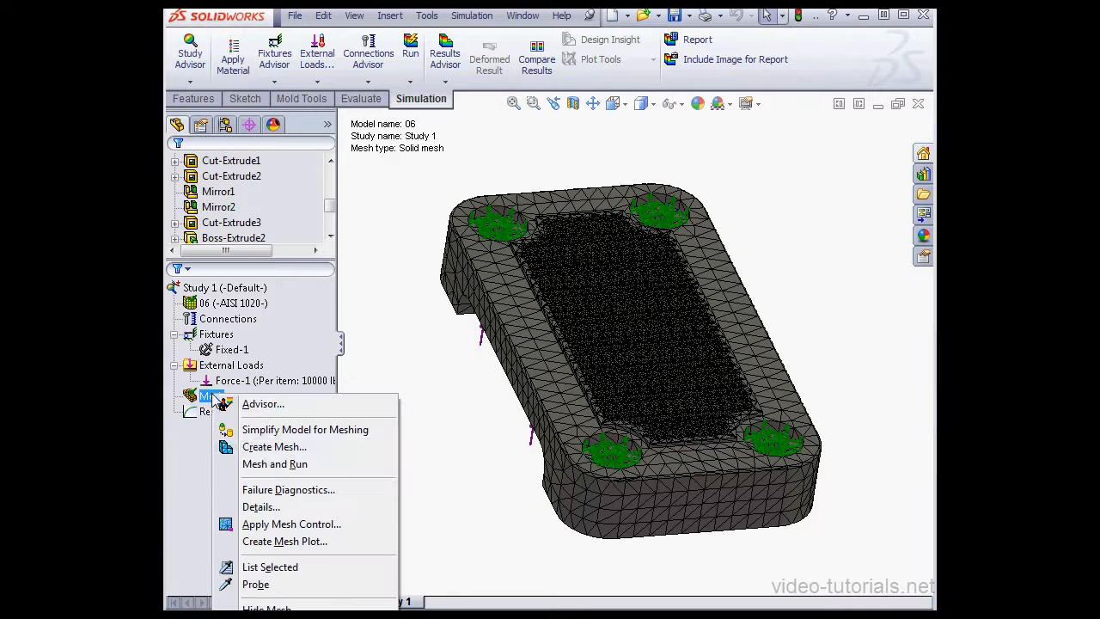
click(269, 507)
drag(403, 213, 393, 284)
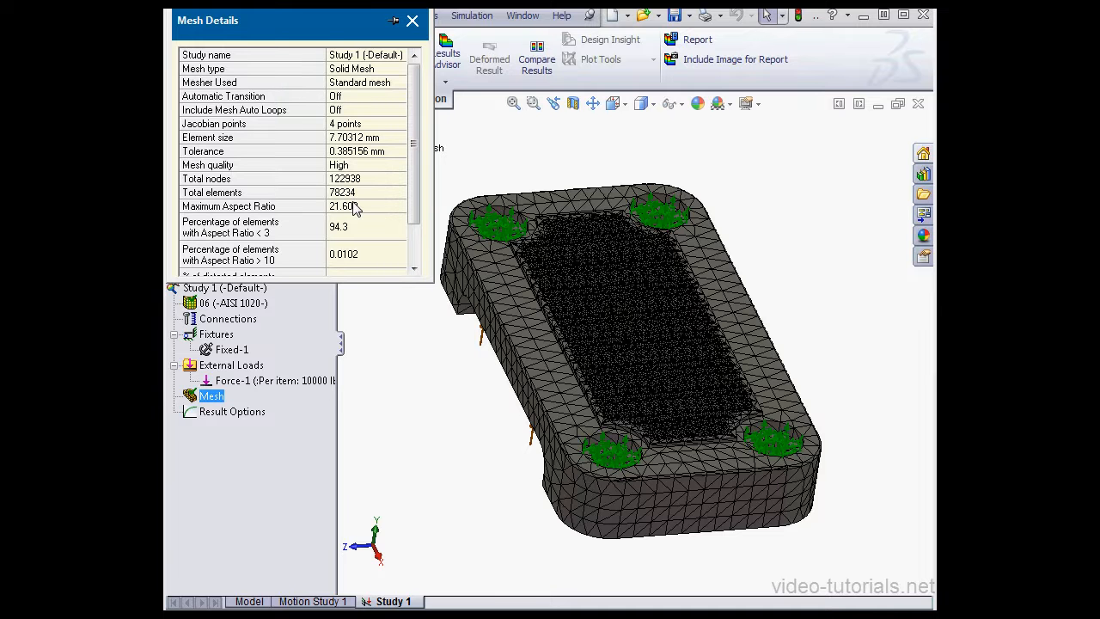
click(412, 21)
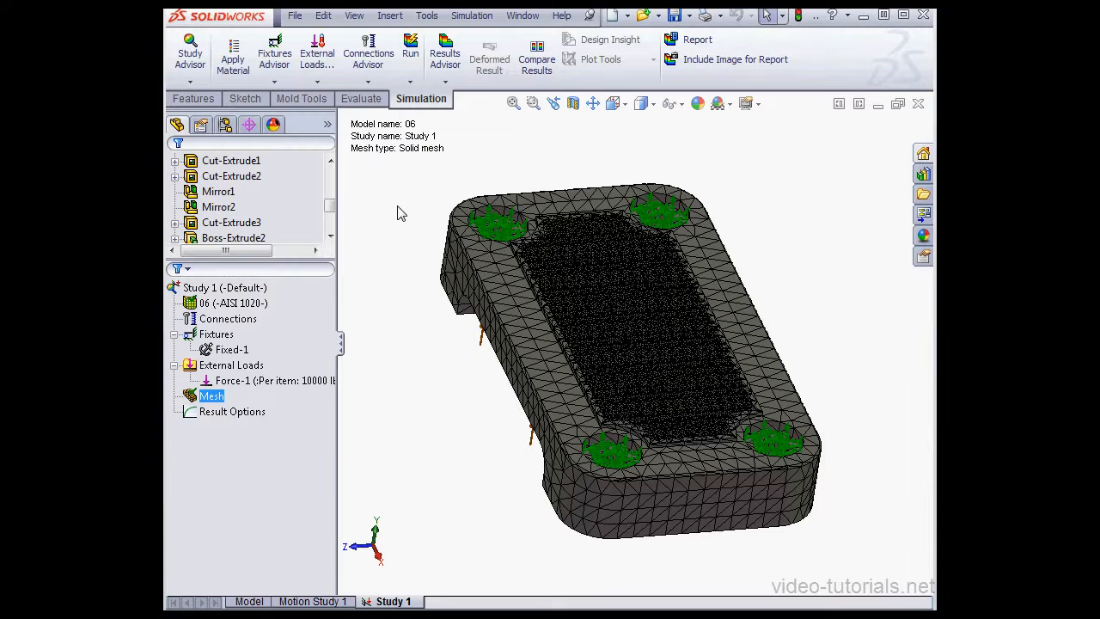
- Run the static study on the fully detailed part and display its resultant displacement plot
click(410, 47)
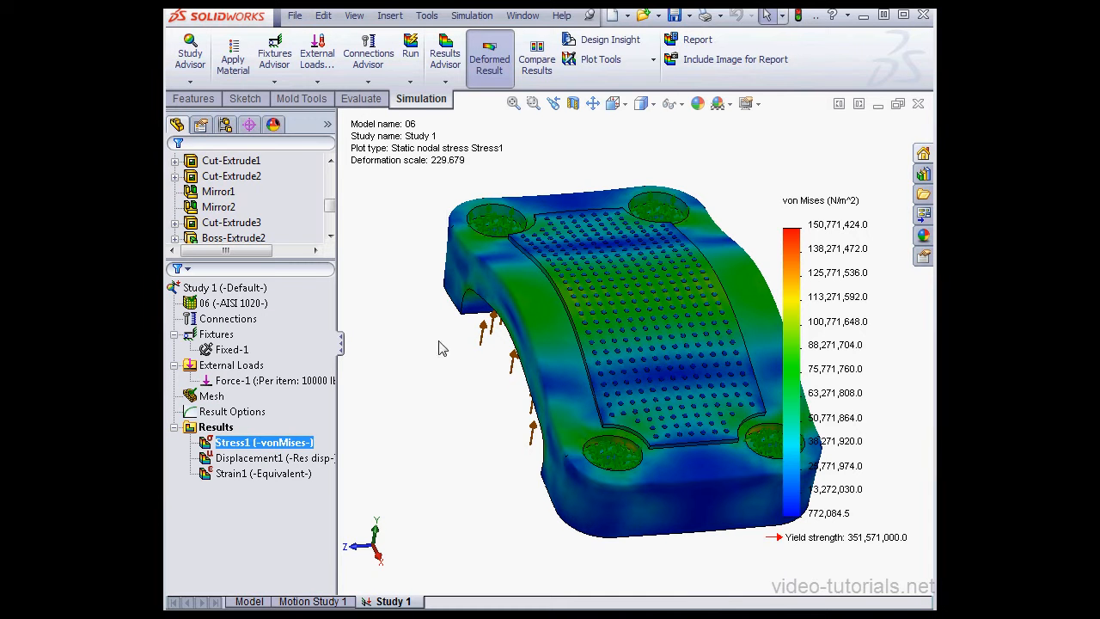
double_click(283, 462)
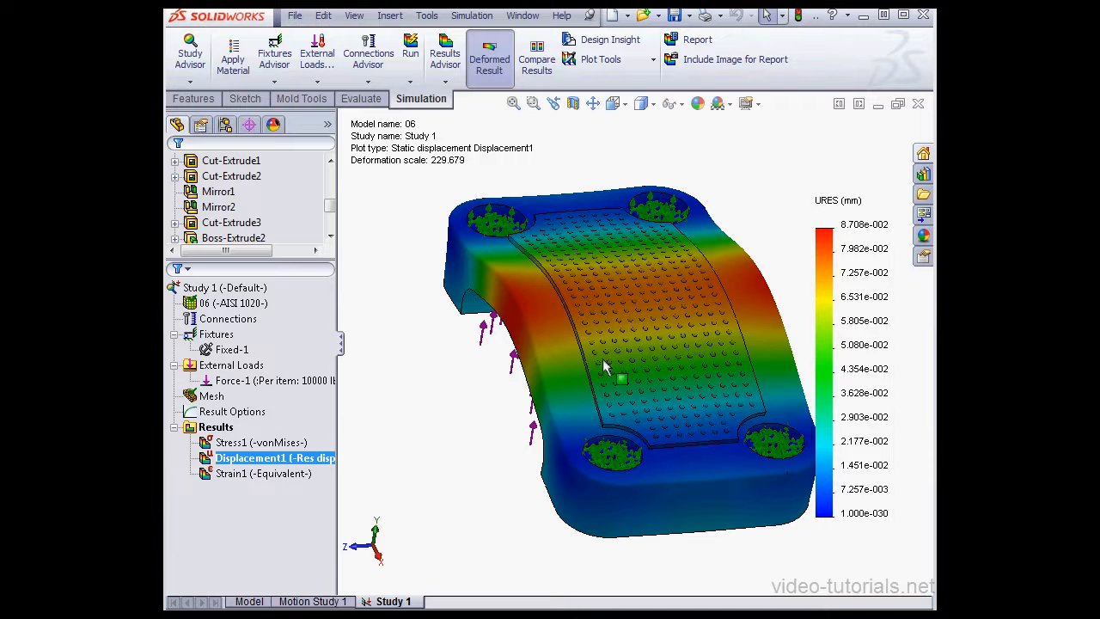
- Edit the displacement plot definition to keep the units in mm and turn off the deformed shape
right_click(266, 463)
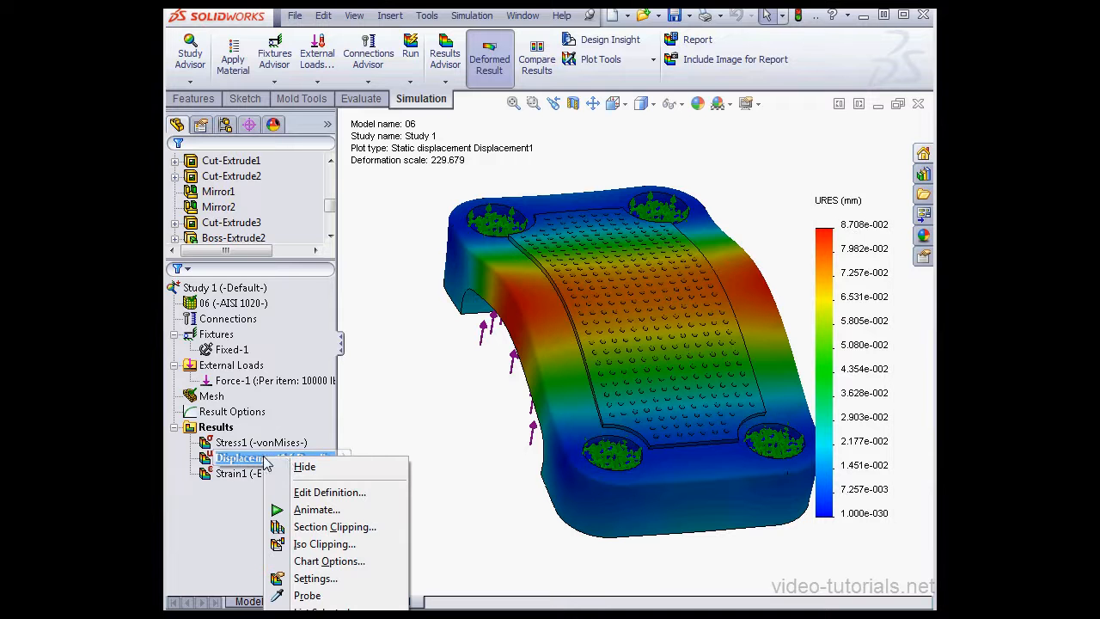
click(329, 492)
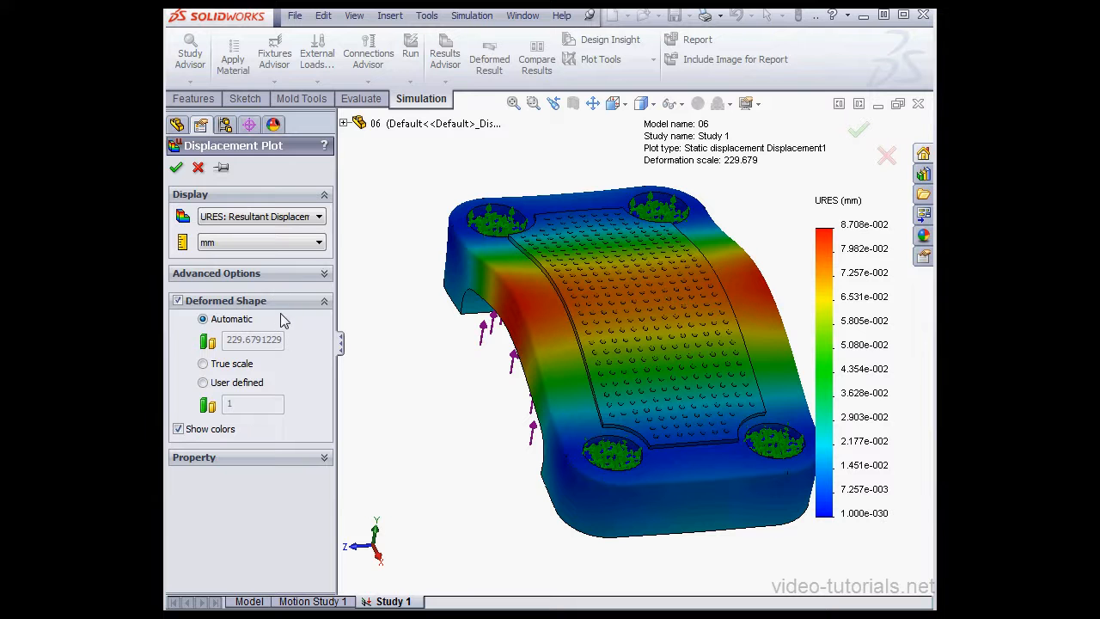
click(317, 242)
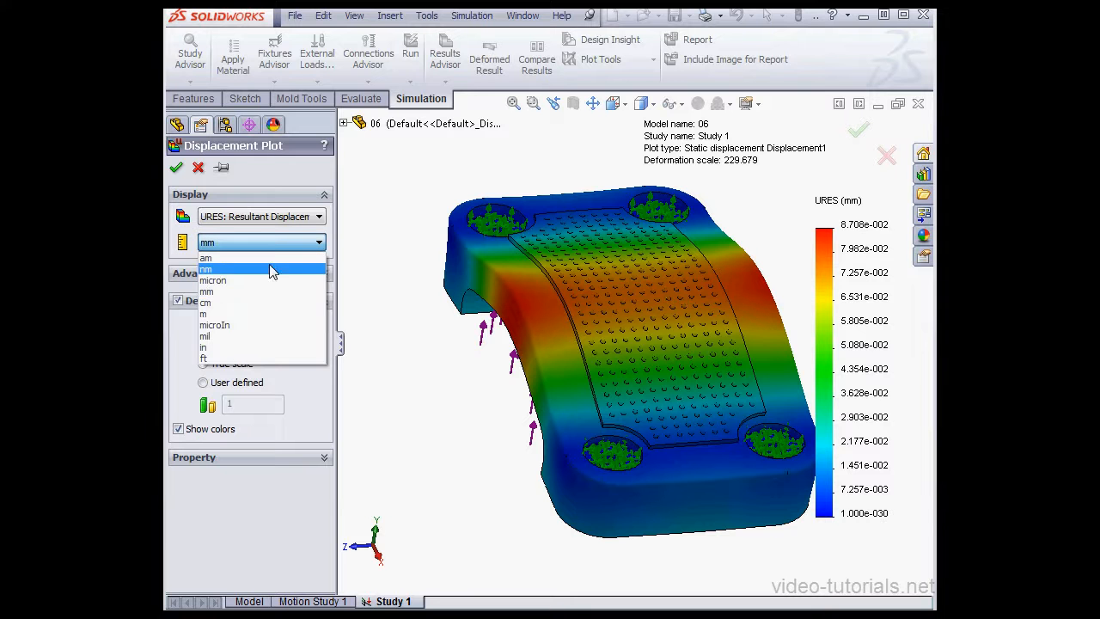
click(244, 298)
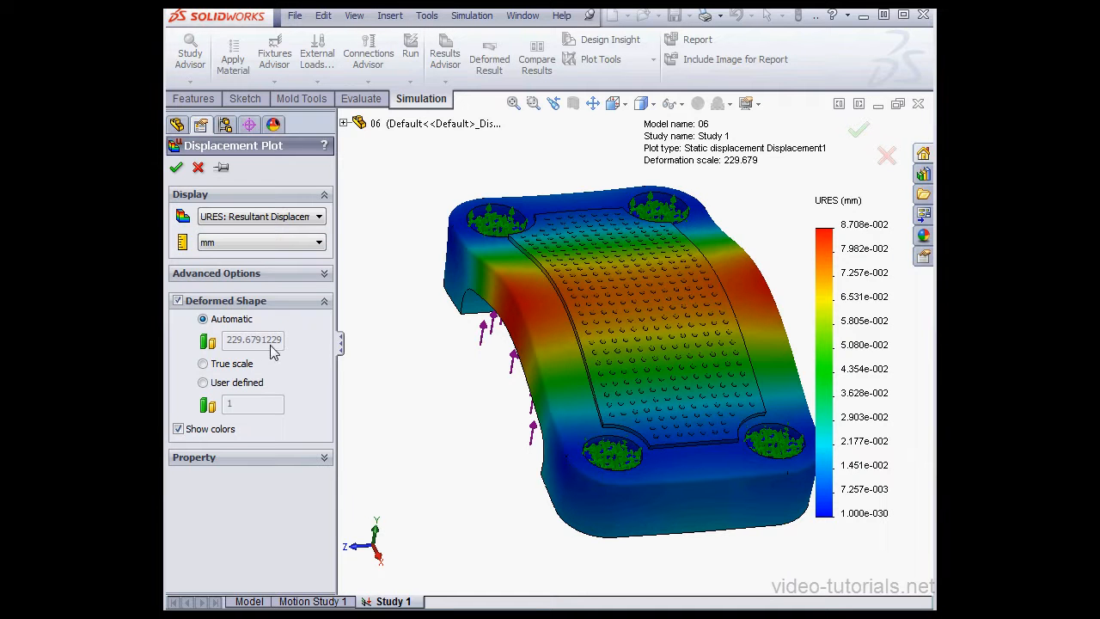
click(178, 301)
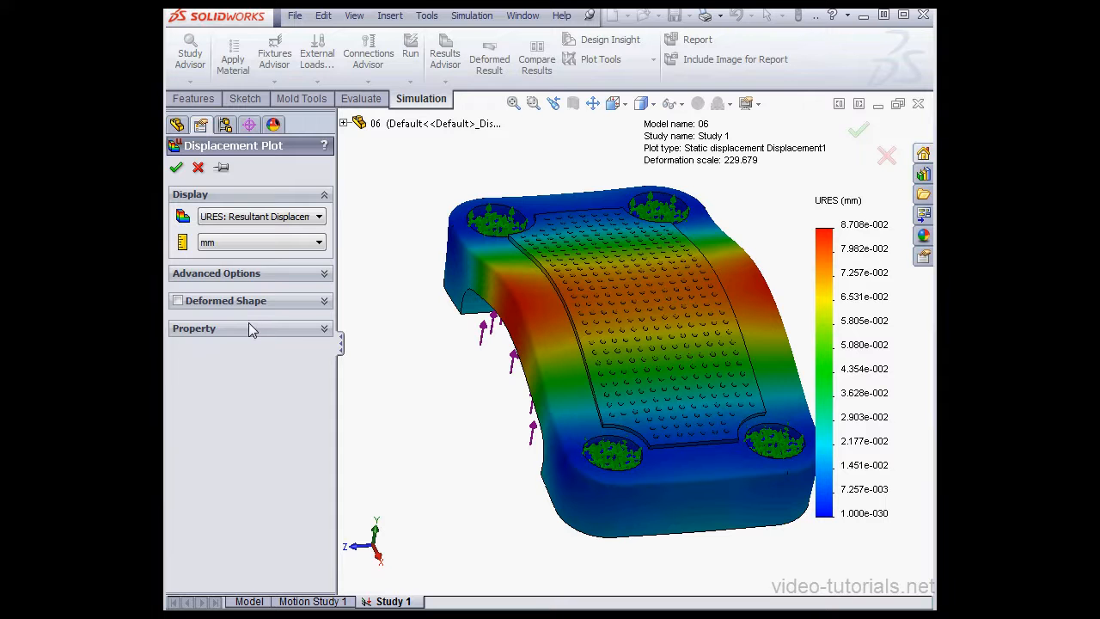
click(174, 168)
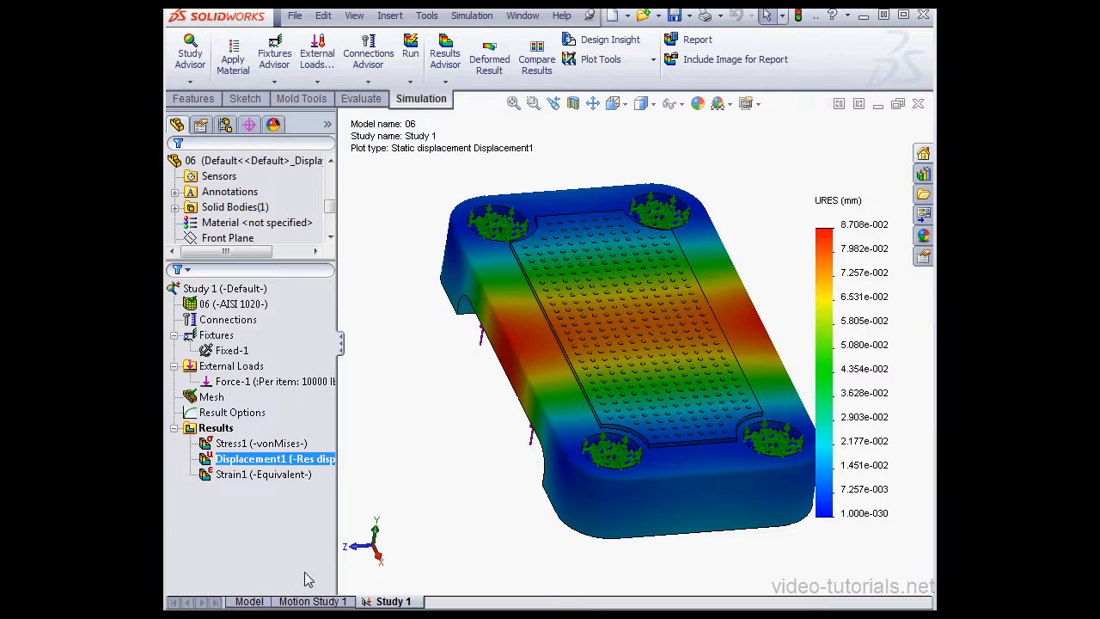
- Suppress the Fillet1 and Revolve1 features in the model, along with the dependent linear patterns
click(251, 601)
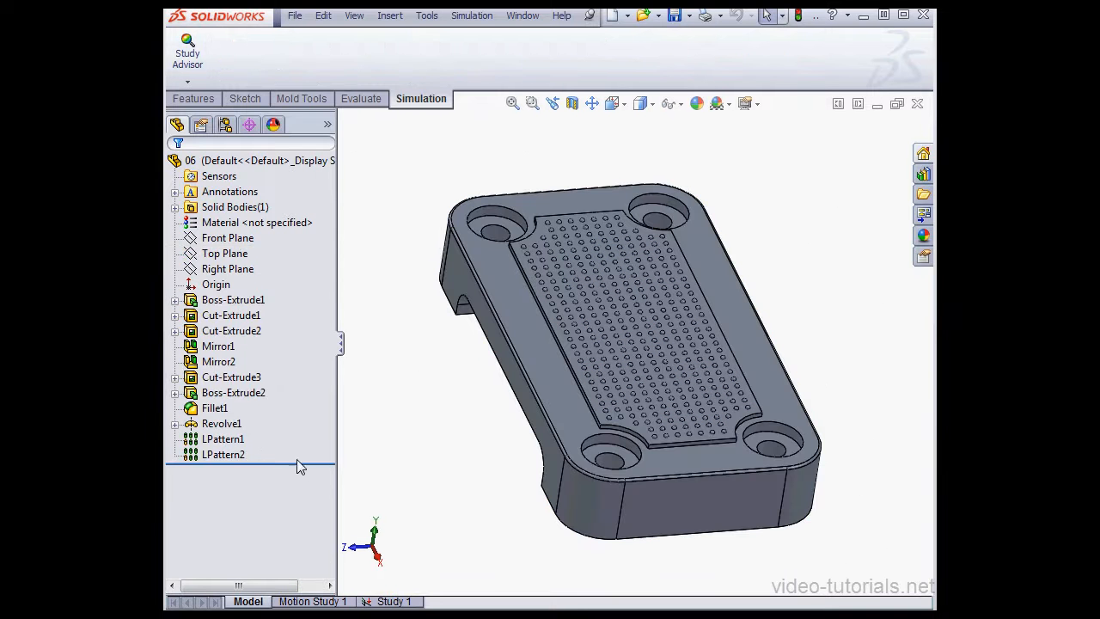
click(216, 409)
ctrl+click(226, 424)
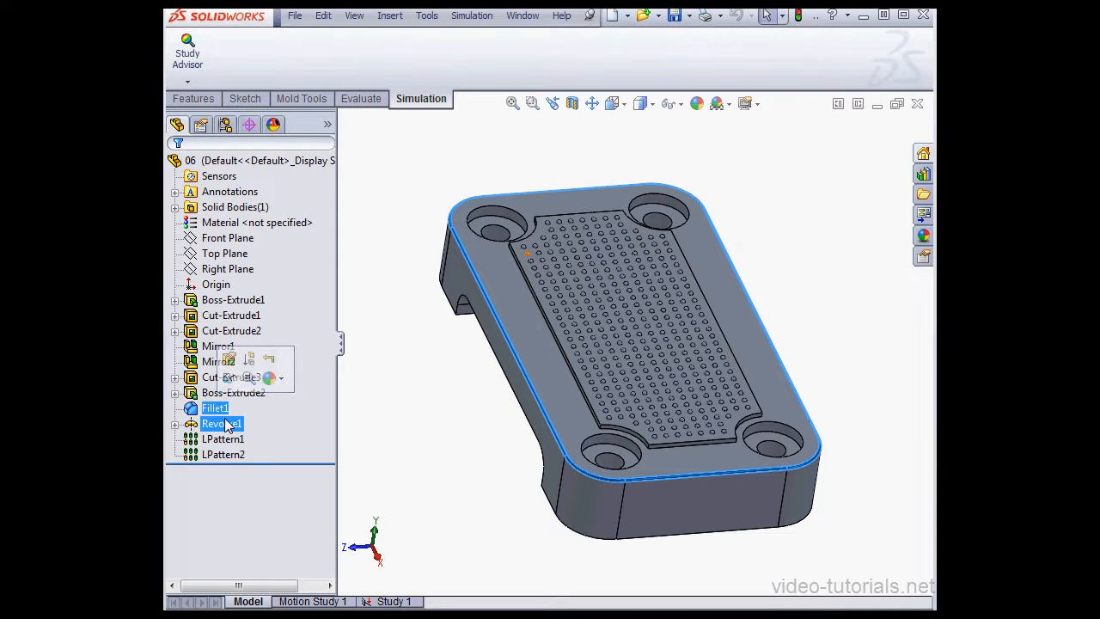
right_click(228, 427)
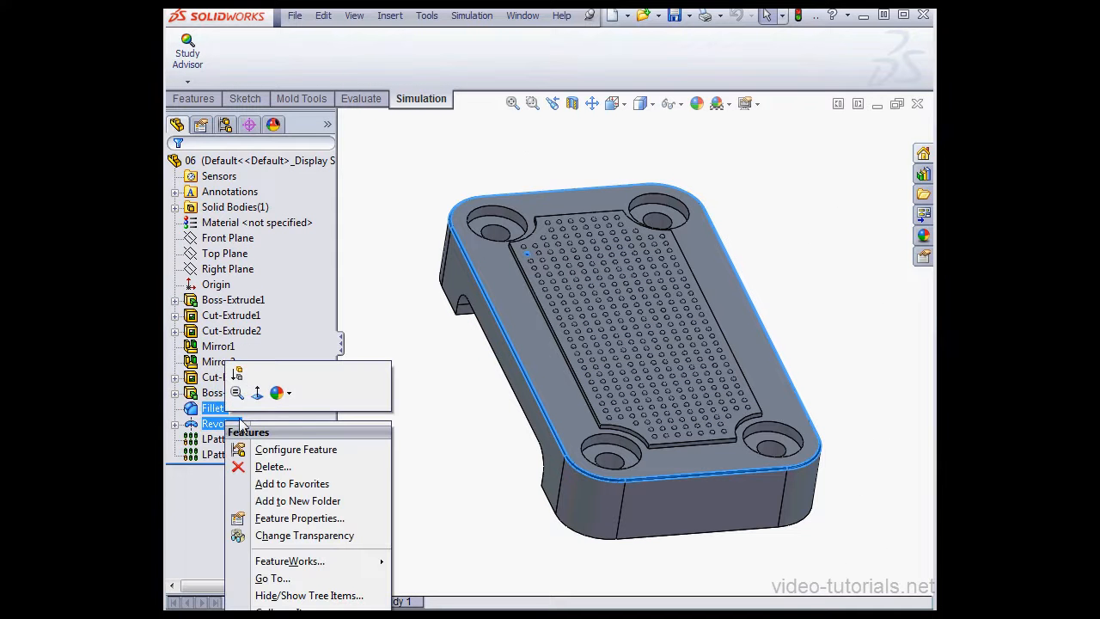
click(262, 457)
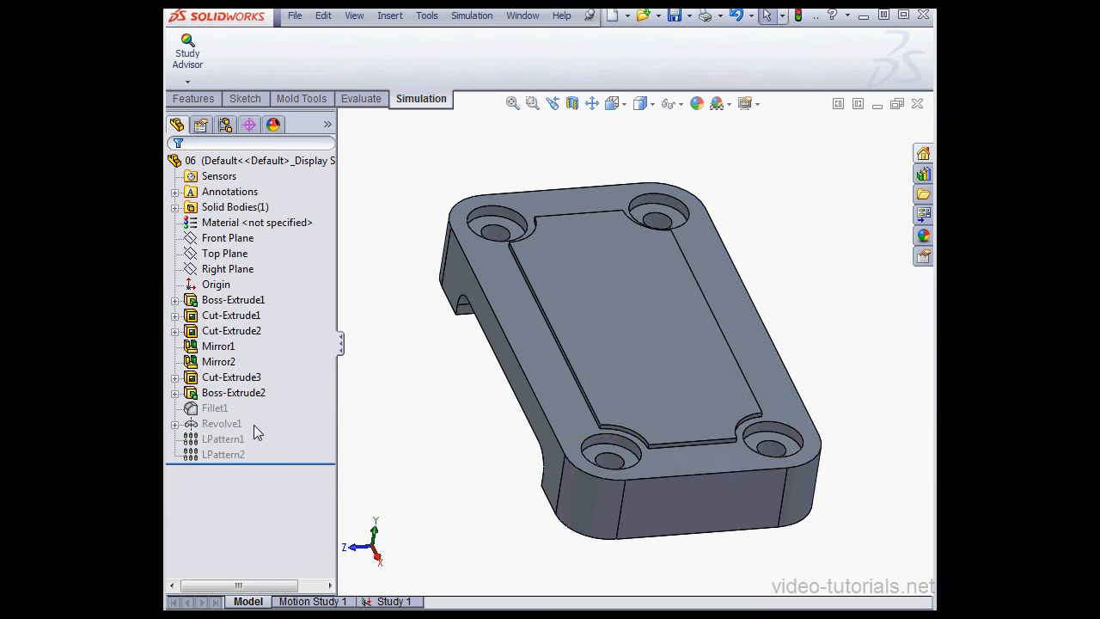
click(234, 456)
click(236, 447)
click(229, 426)
- Remesh the simplified part in Study 1 with the mesh density reset to default, accepting deletion of the old results
click(397, 602)
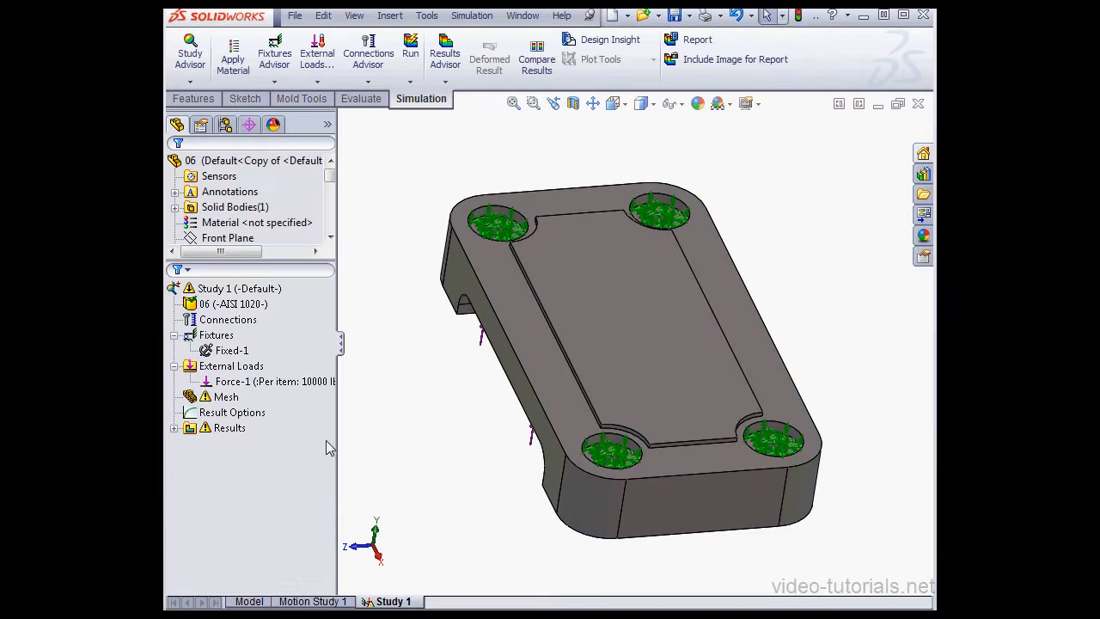
right_click(226, 397)
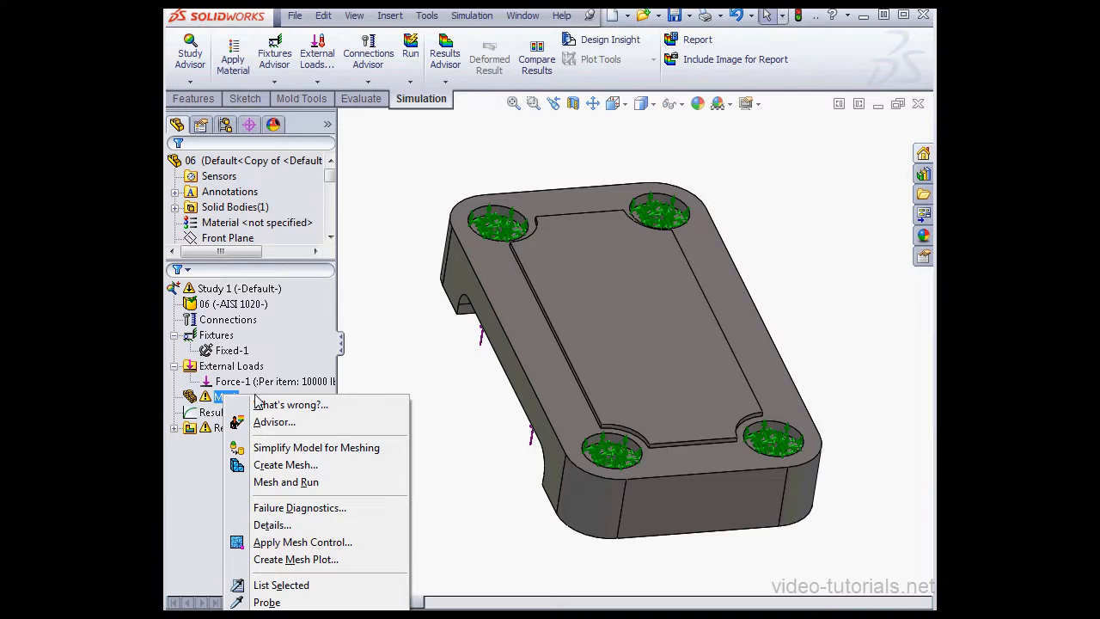
click(292, 465)
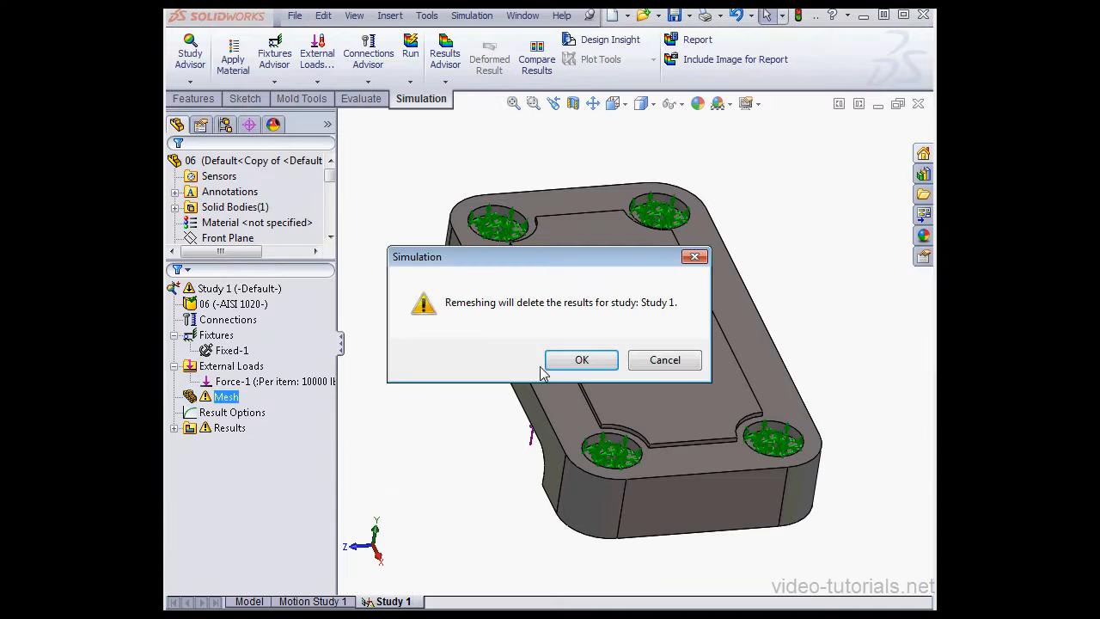
click(583, 359)
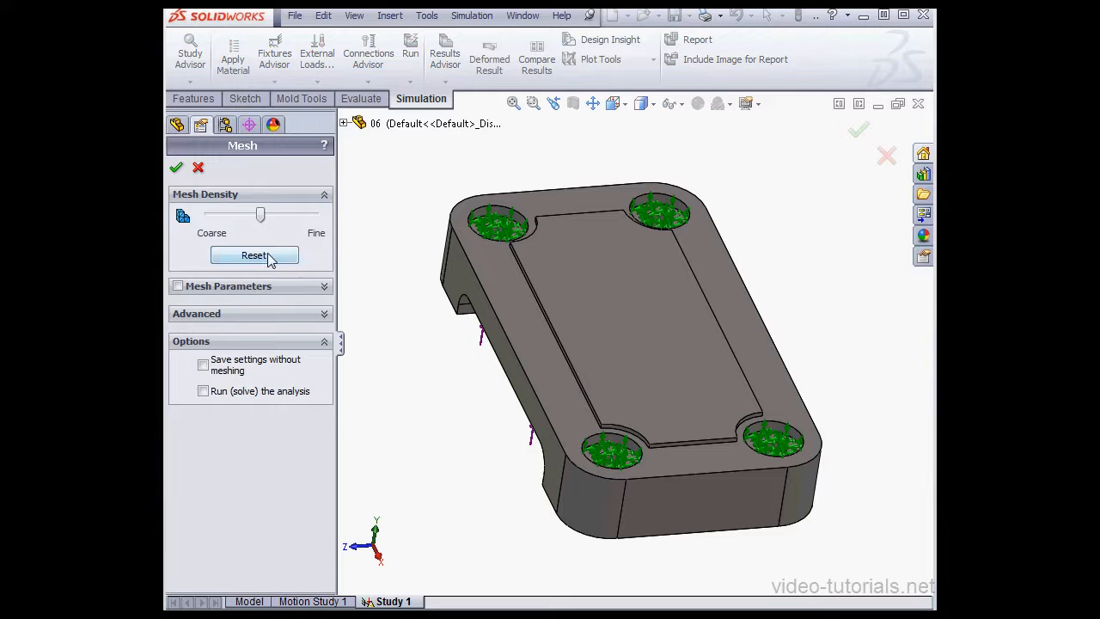
click(253, 255)
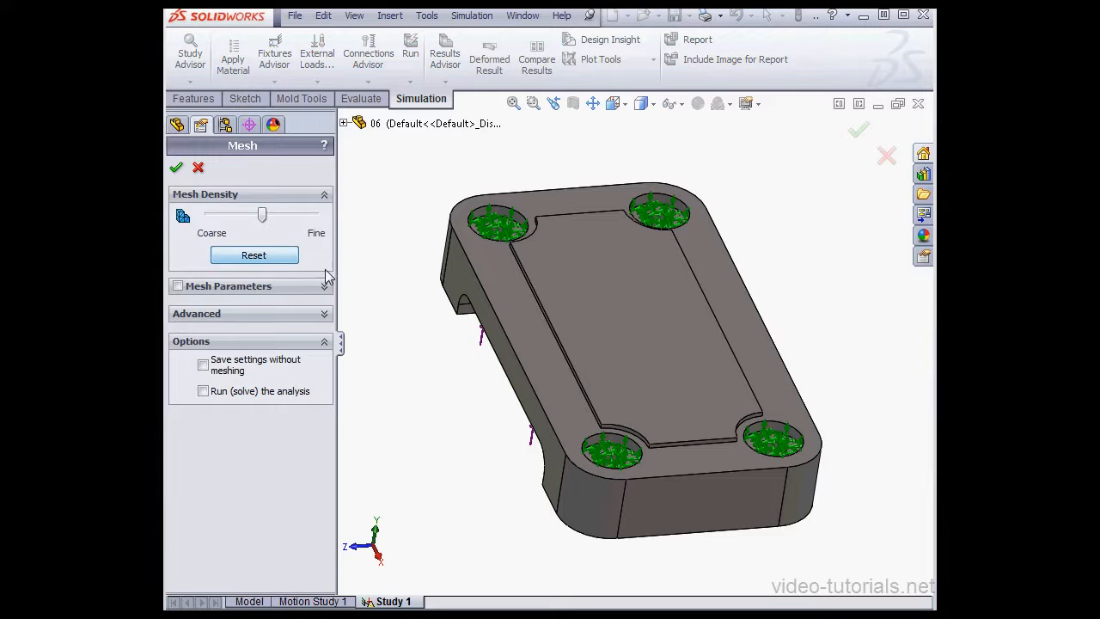
click(176, 168)
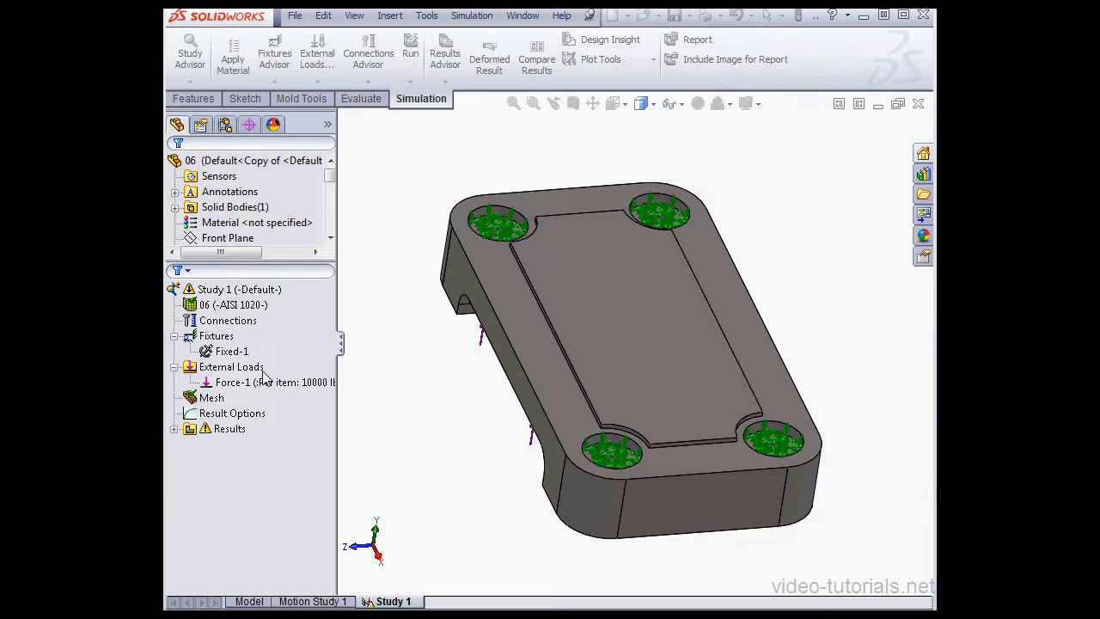
- Review the simplified part's mesh details, including element size, total nodes and total elements
right_click(213, 399)
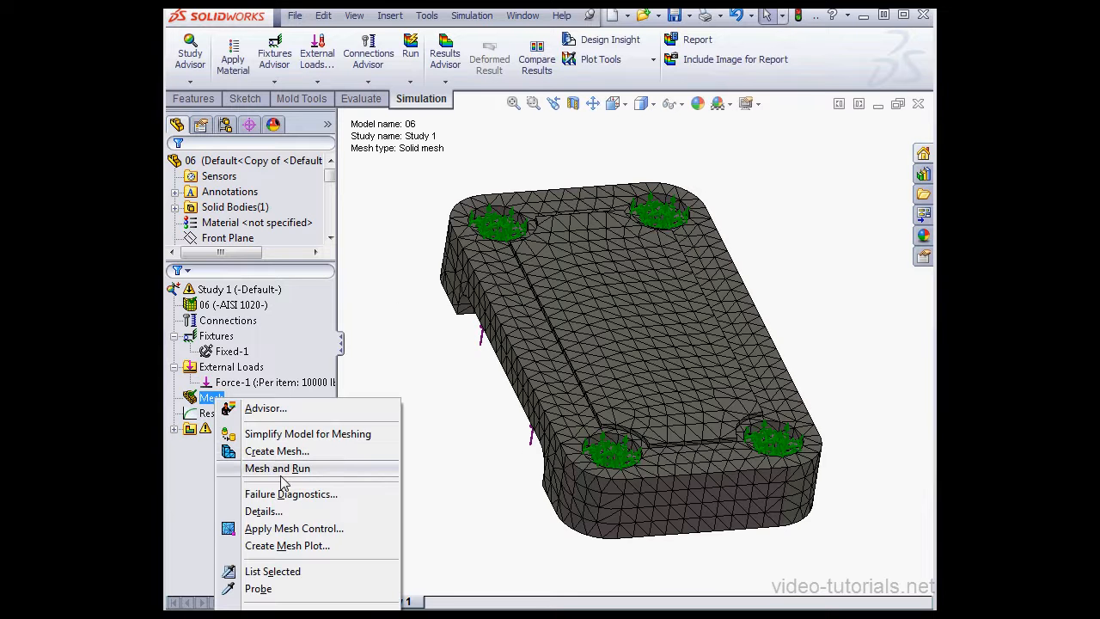
click(260, 511)
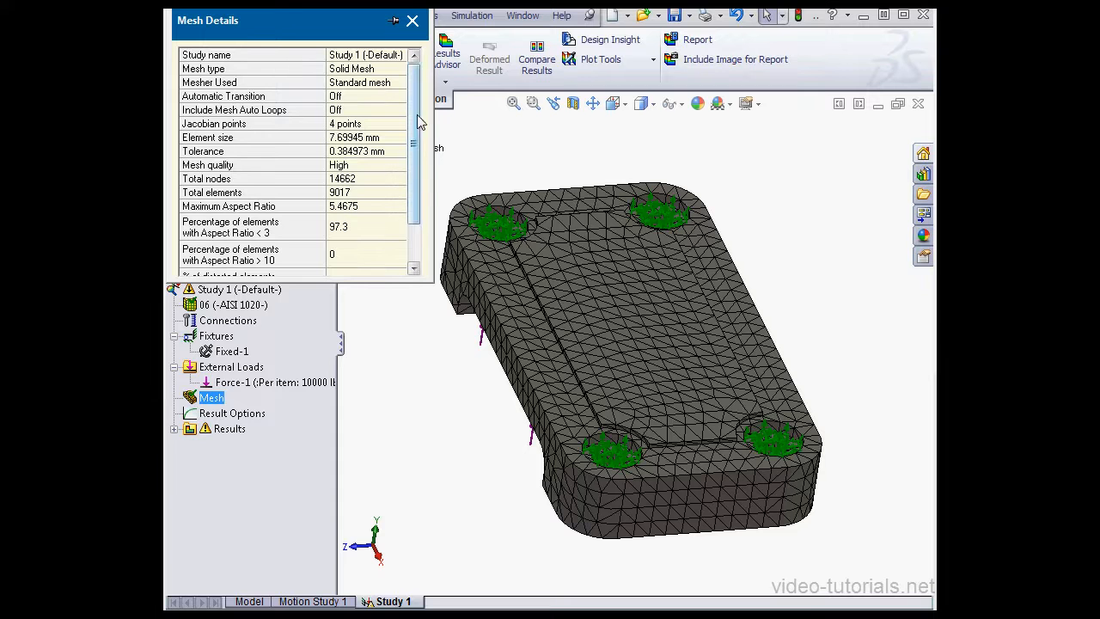
click(414, 21)
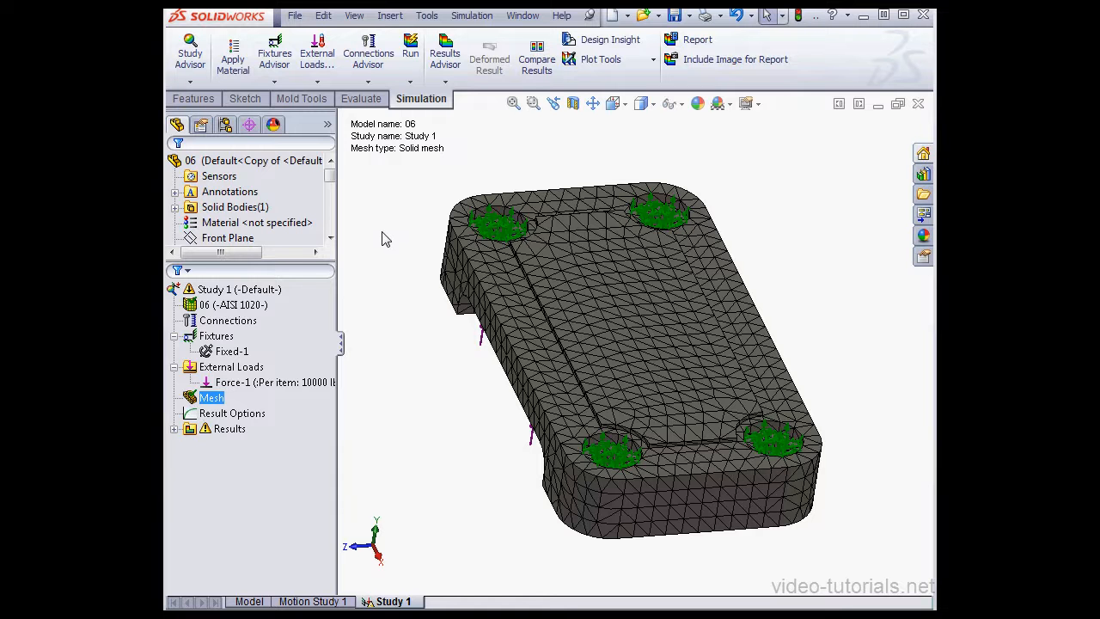
- Run the study on the simplified part and display the resultant displacement plot
click(410, 50)
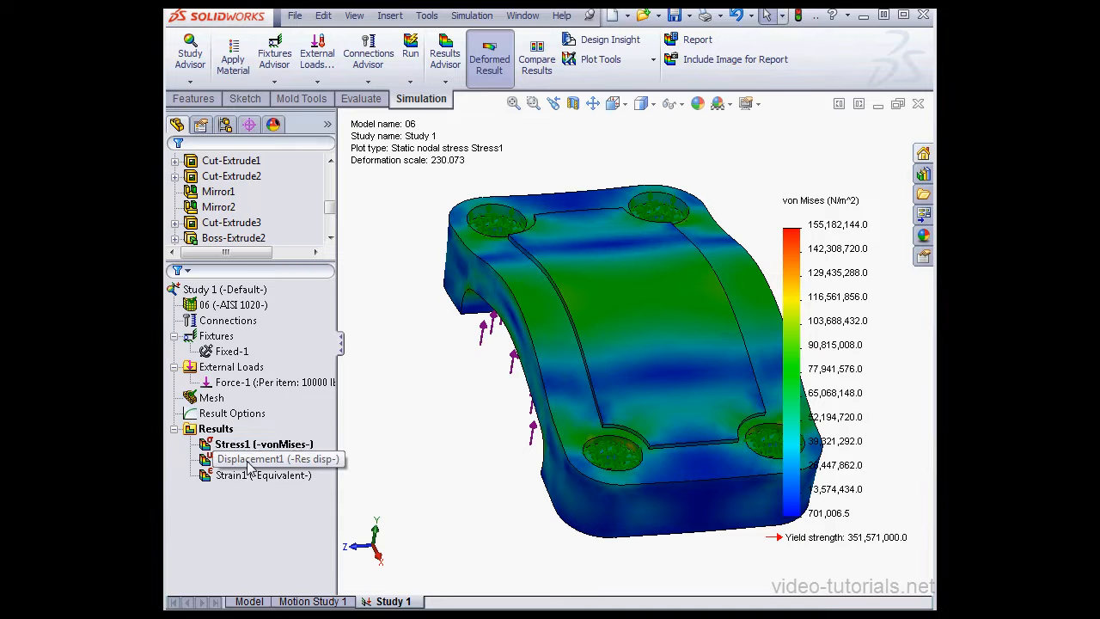
double_click(286, 464)
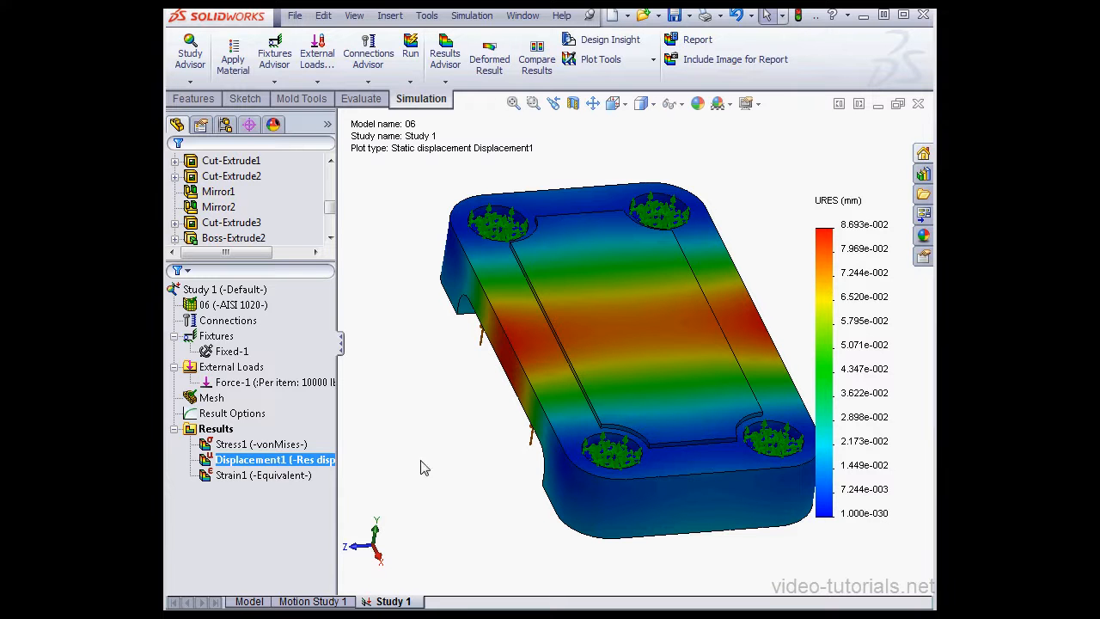
- Unsuppress the Fillet1 feature in the model, leaving Revolve1 and the linear patterns suppressed
click(260, 600)
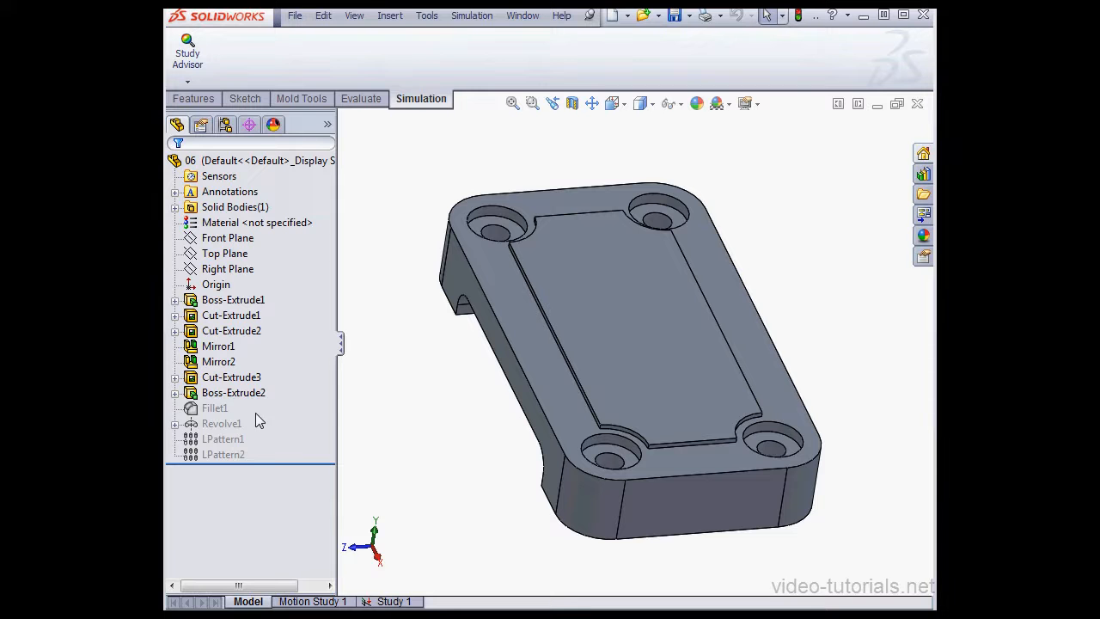
right_click(216, 409)
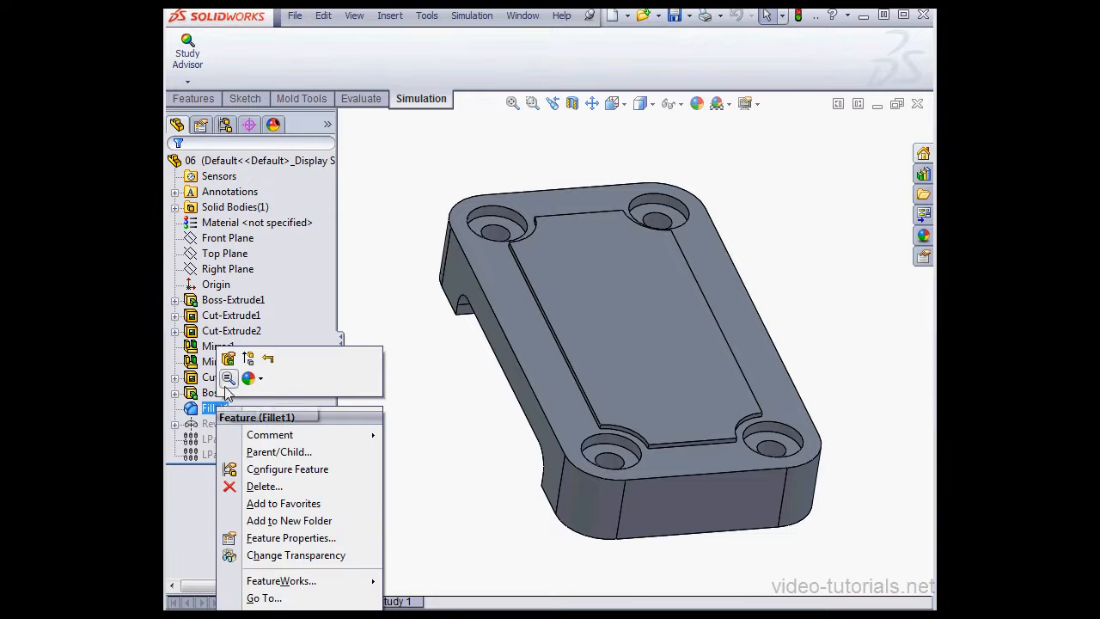
click(247, 358)
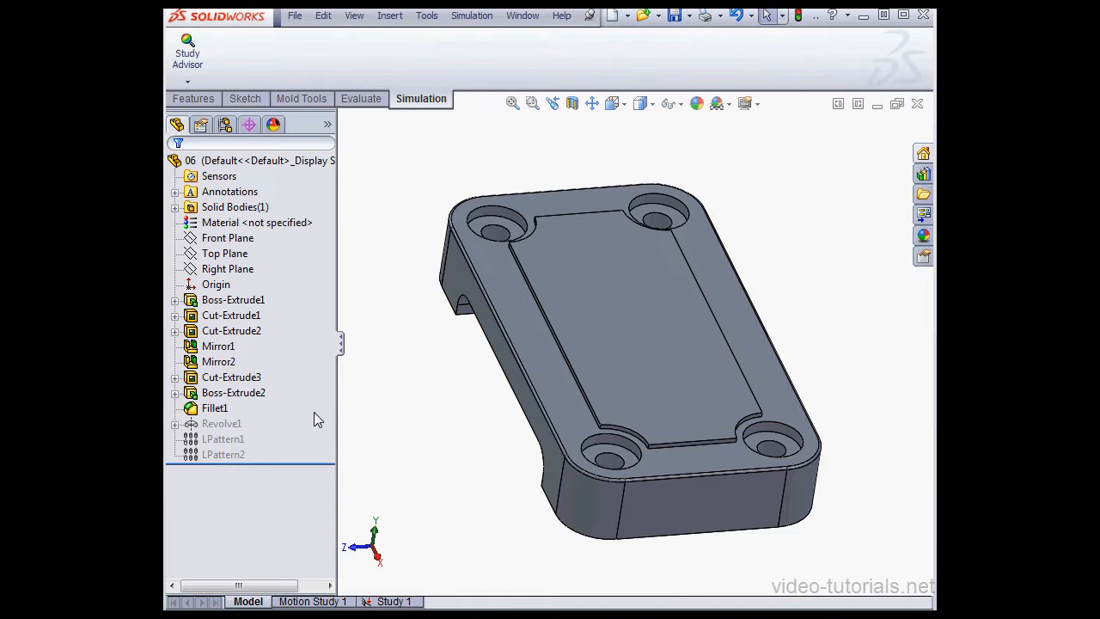
click(232, 441)
- Remesh the part with the restored fillet in Study 1 at default mesh density, accepting deletion of the old results
click(395, 601)
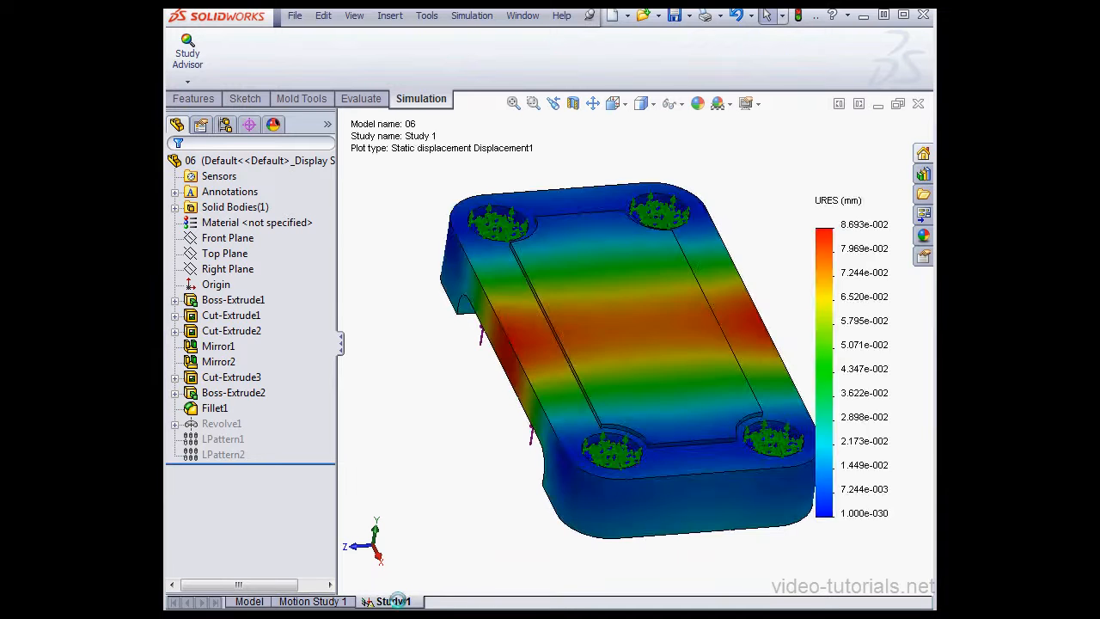
right_click(227, 399)
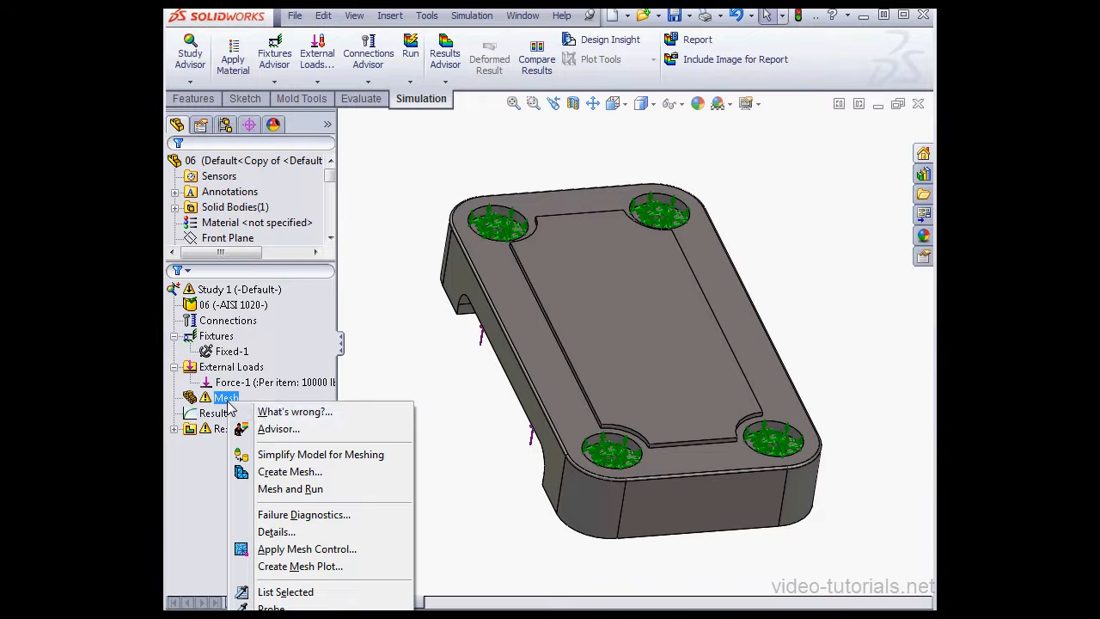
click(315, 473)
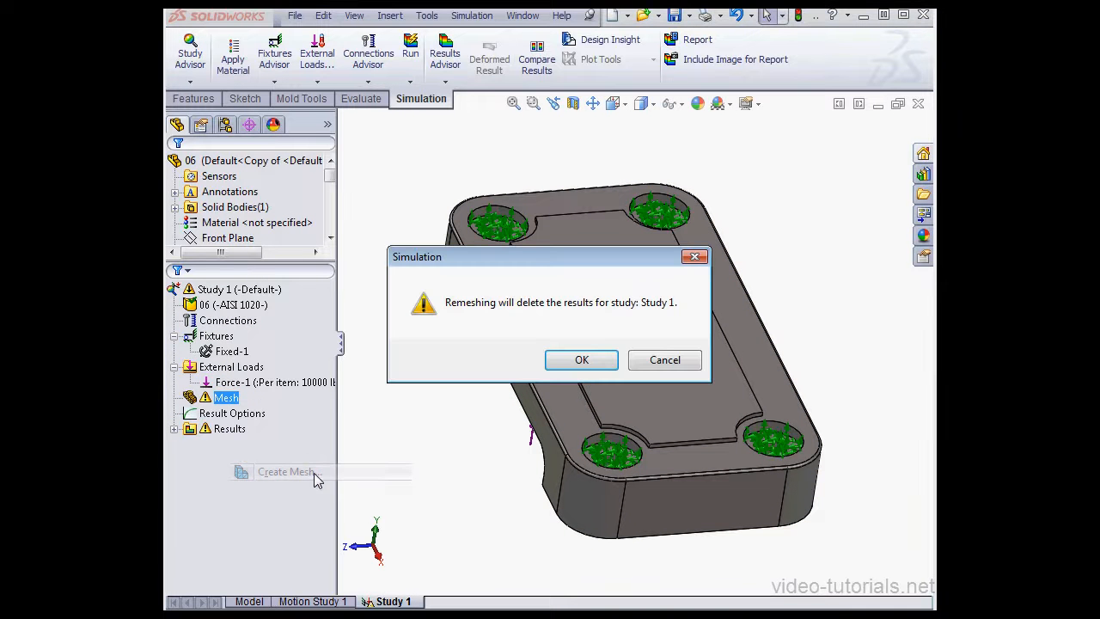
click(580, 361)
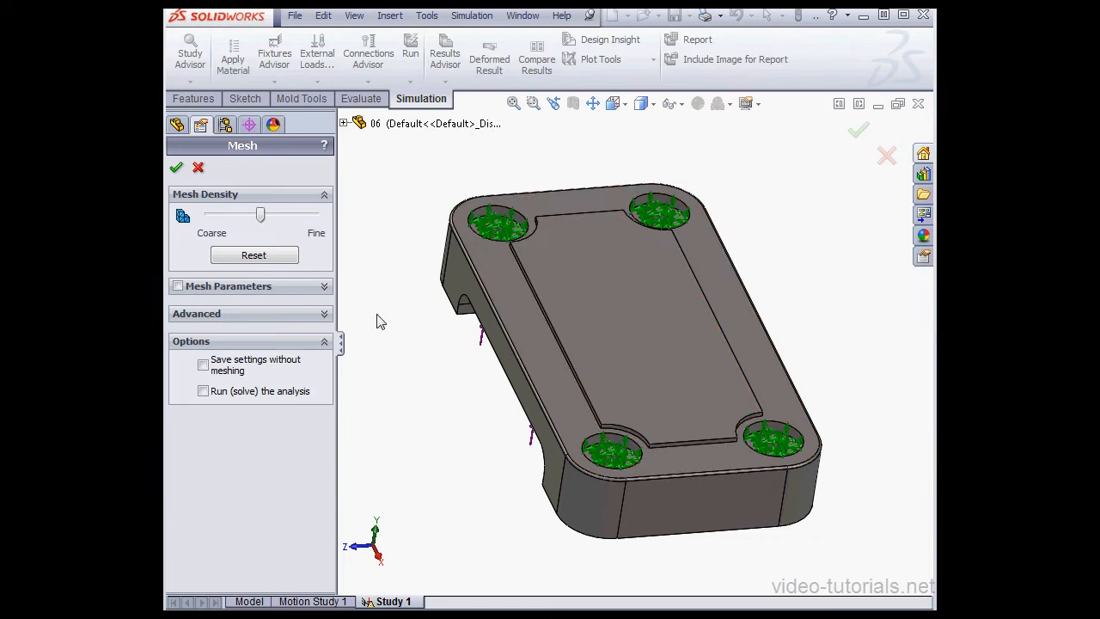
click(255, 256)
click(176, 167)
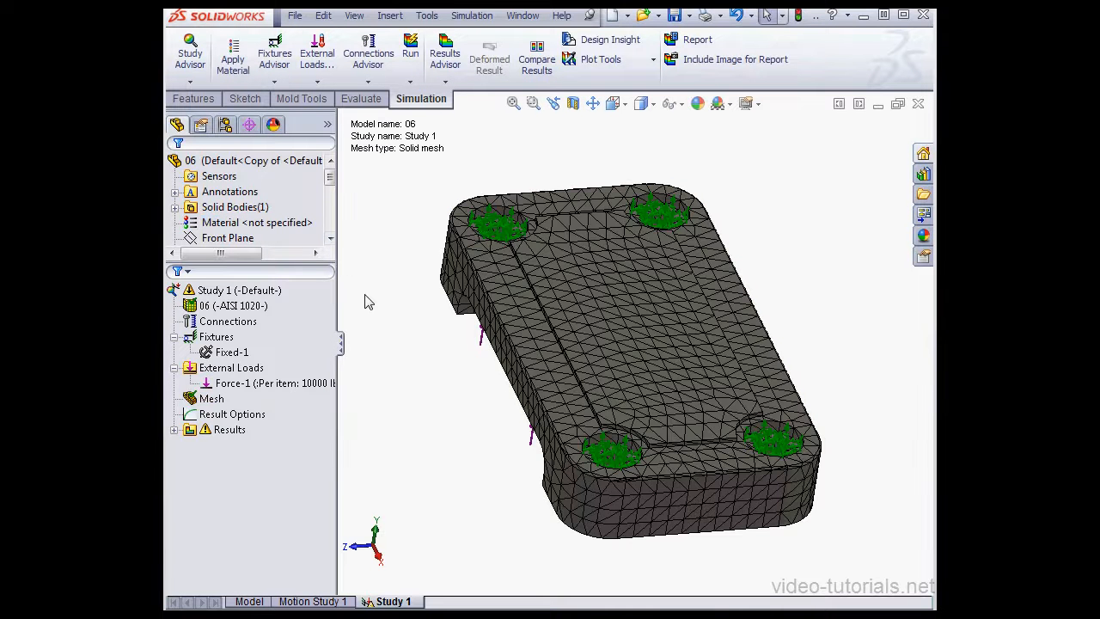
- Review the mesh details of the filleted part, including total nodes, total elements and aspect ratios
click(211, 400)
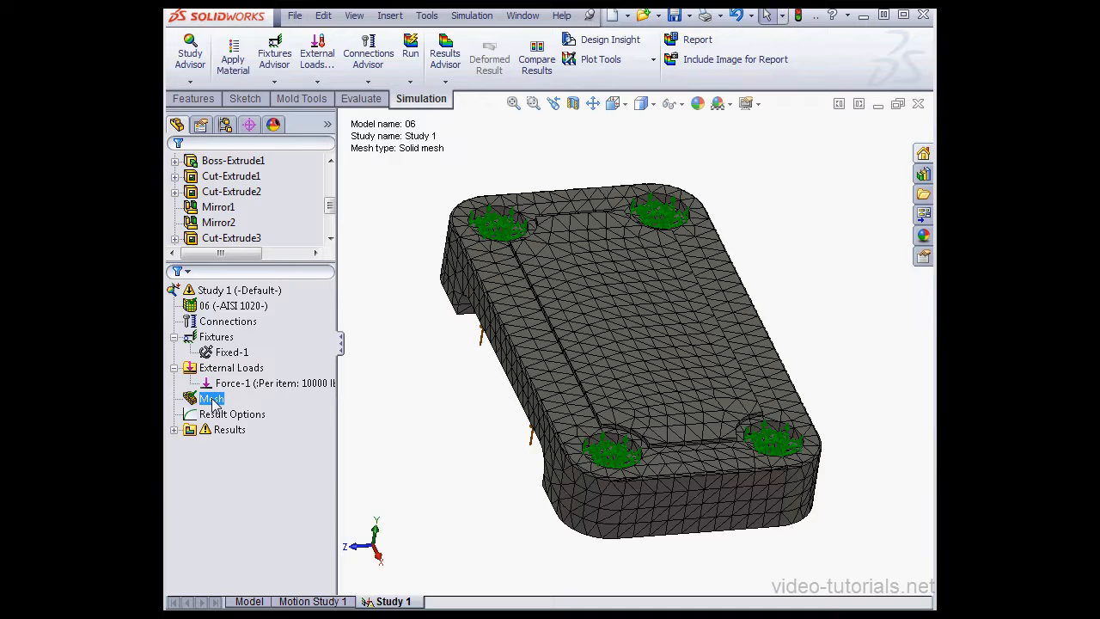
right_click(213, 404)
click(277, 514)
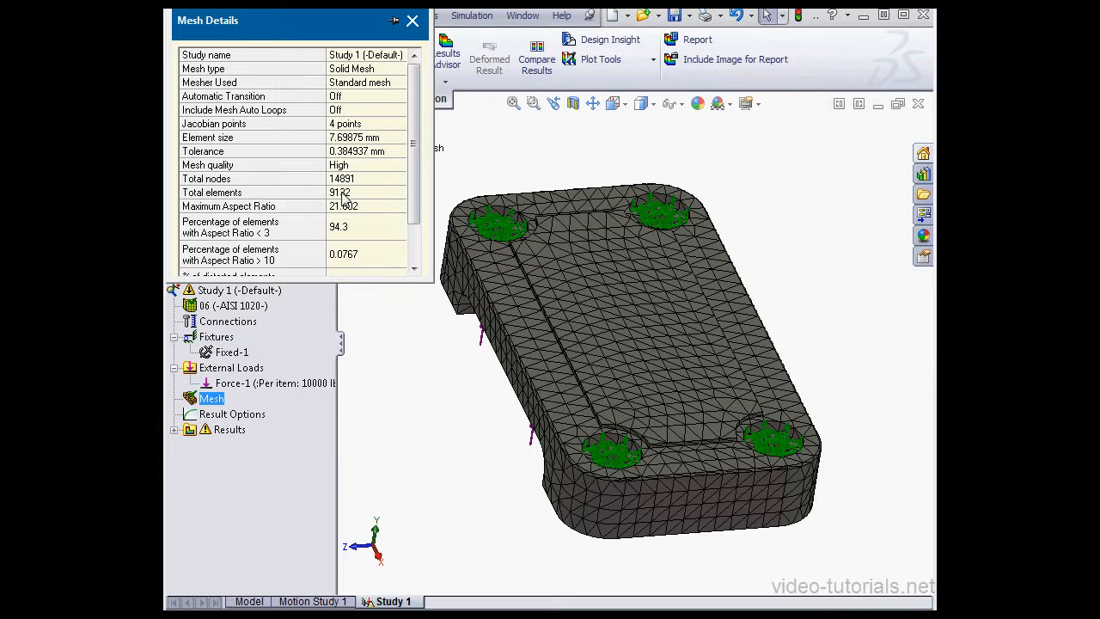
click(413, 22)
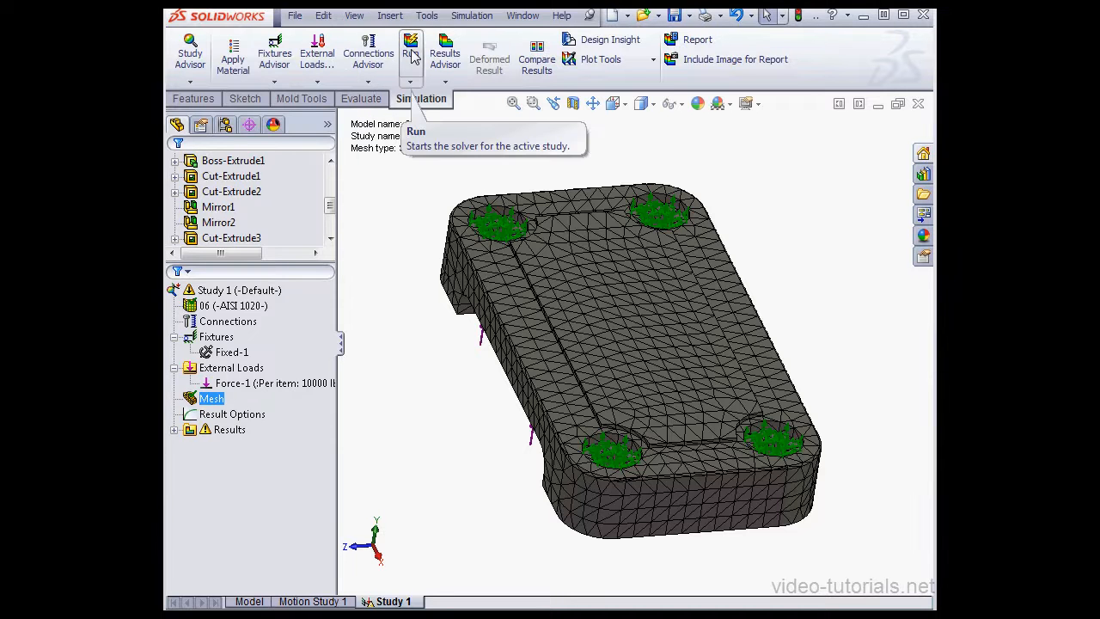
- Run the study on the part with the fillet and display its resultant displacement plot
click(412, 55)
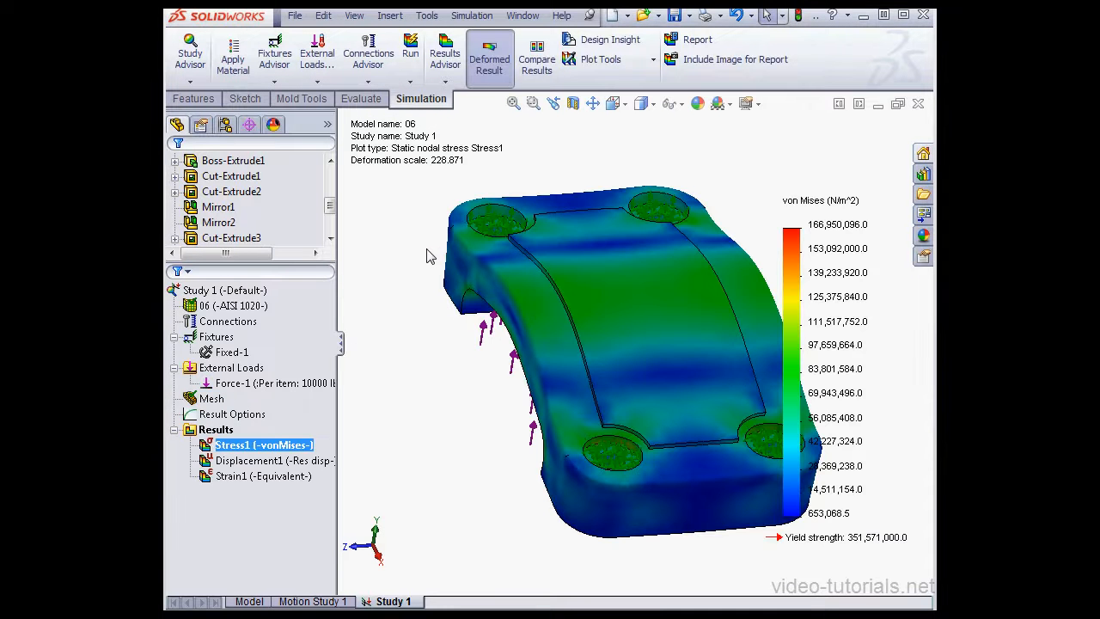
double_click(258, 461)
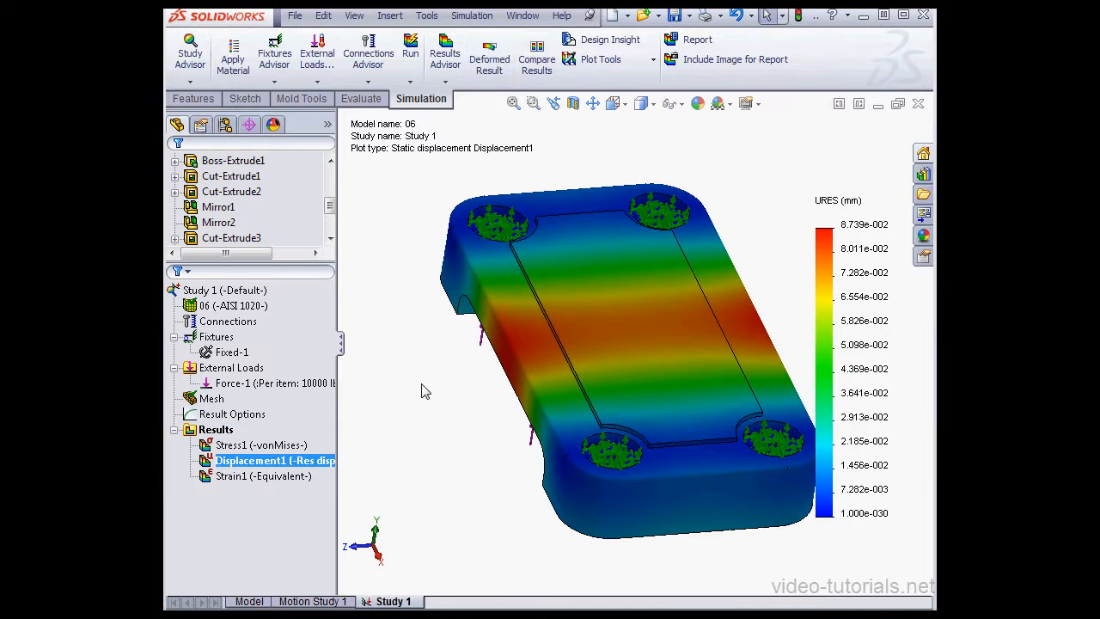